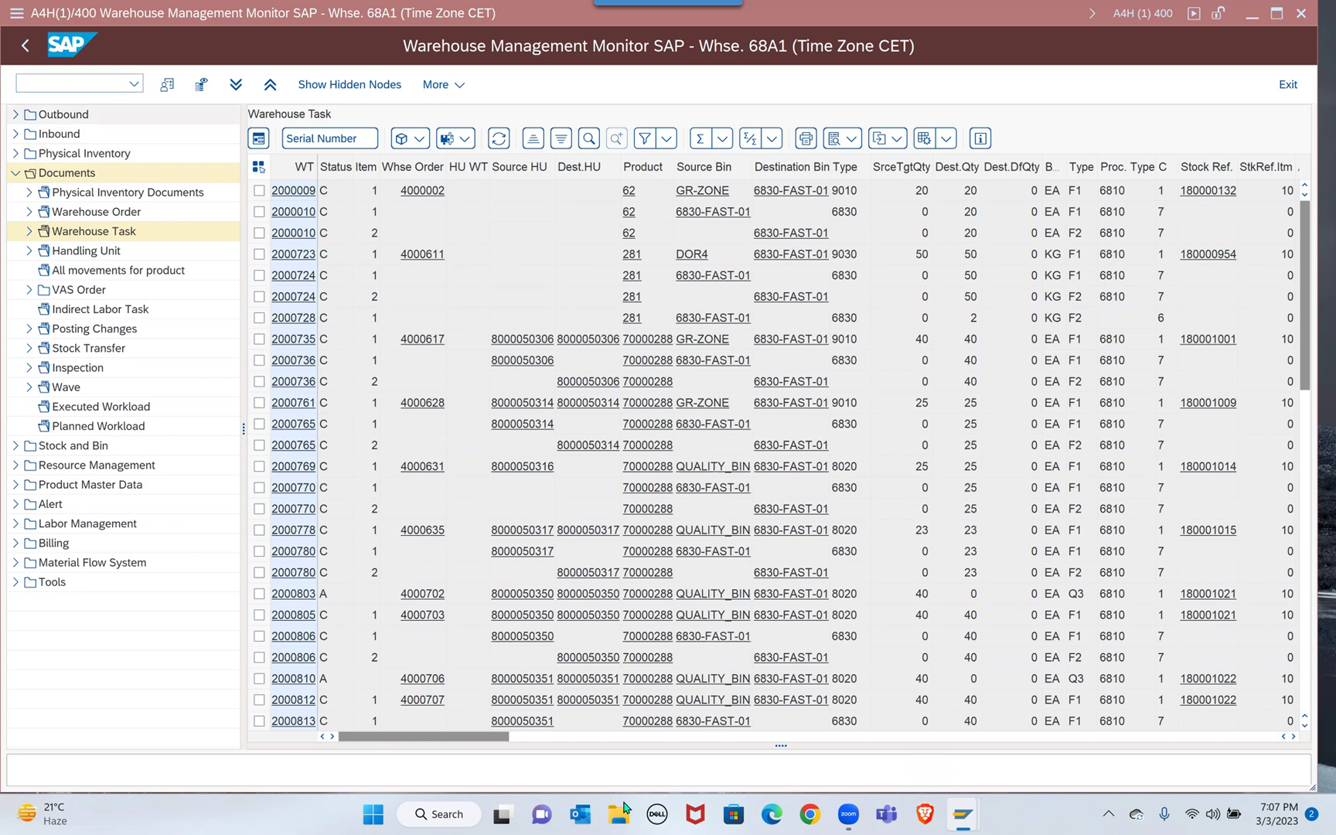
Switch from the Warehouse Monitor to the Google Chrome browser.
left_click(811, 817)
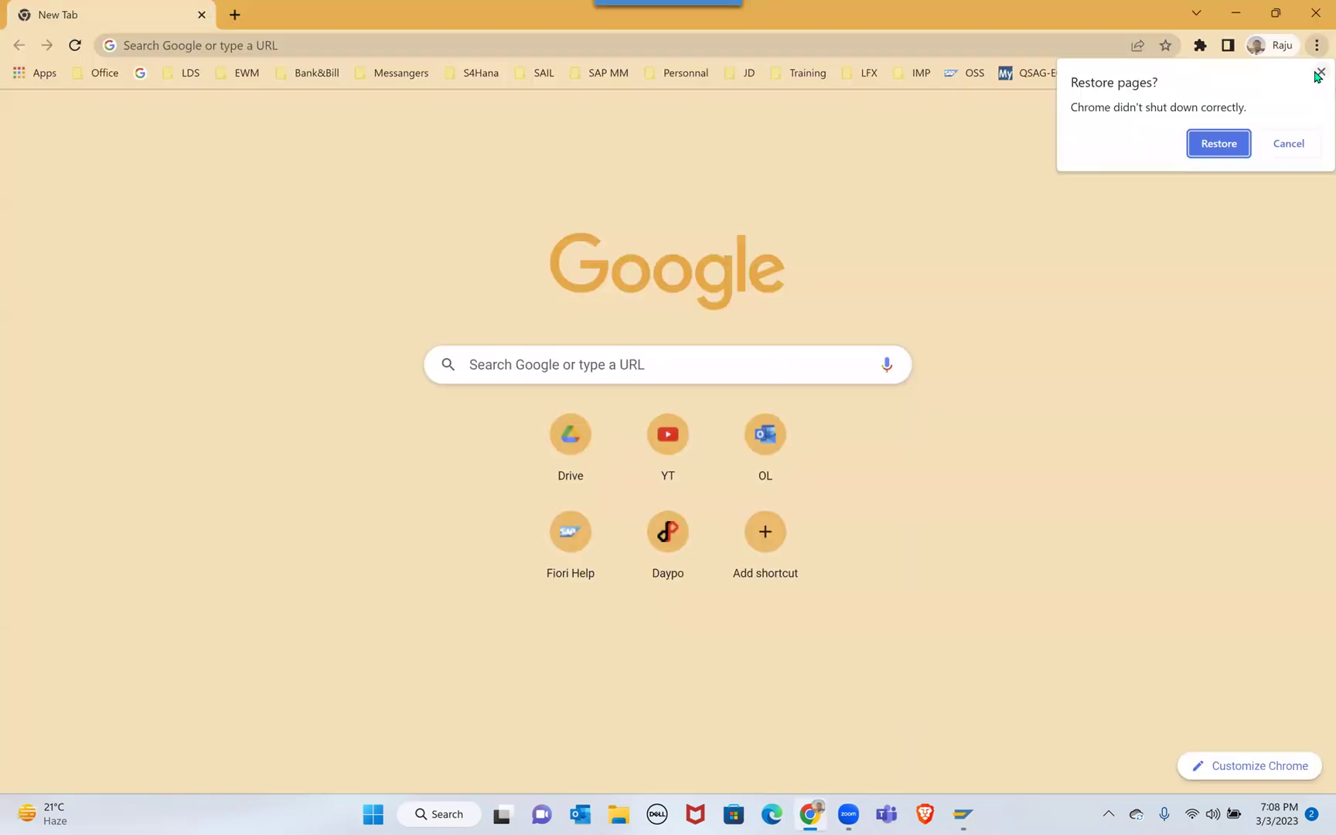
Open Google Drive from the apps launcher and search it for 'handling unit print'.
left_click(1316, 76)
left_click(1265, 117)
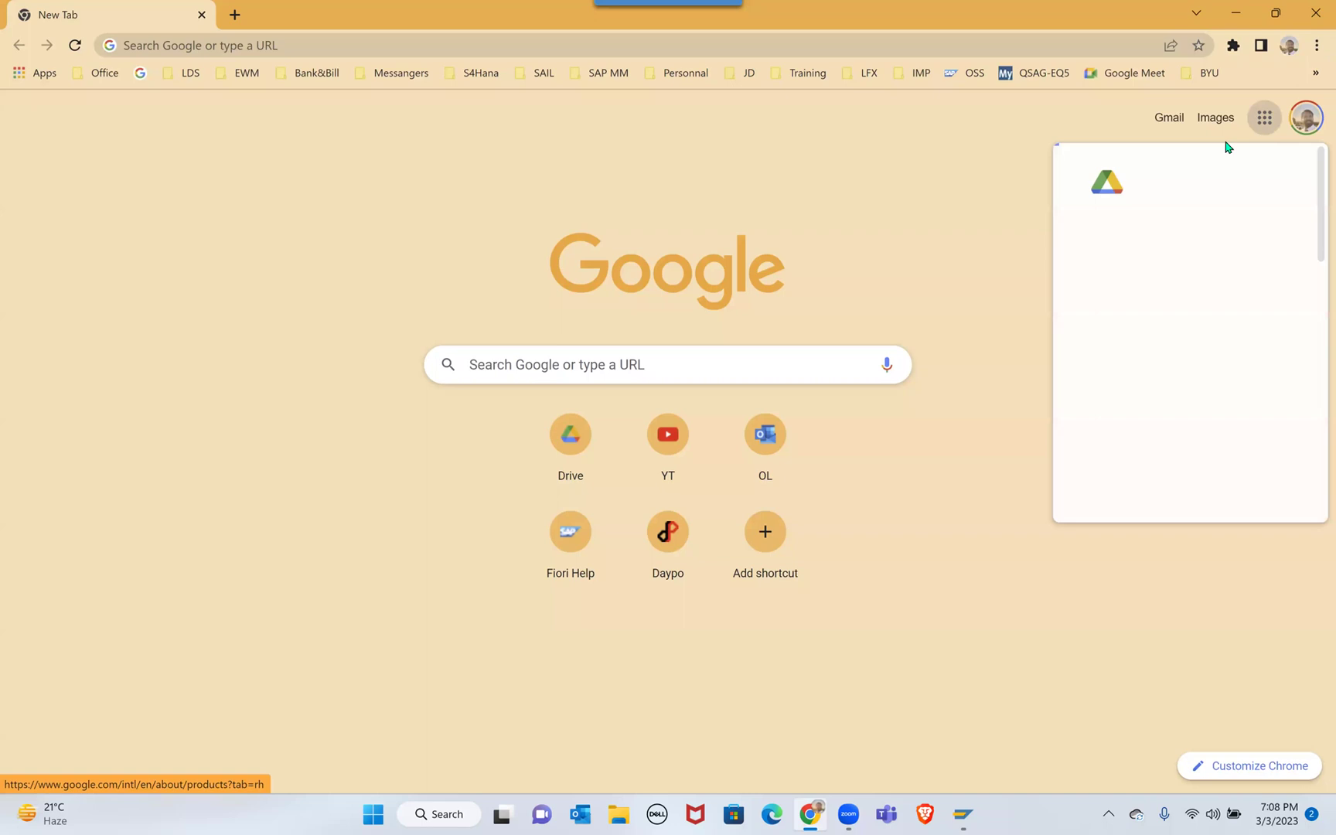
left_click(1107, 193)
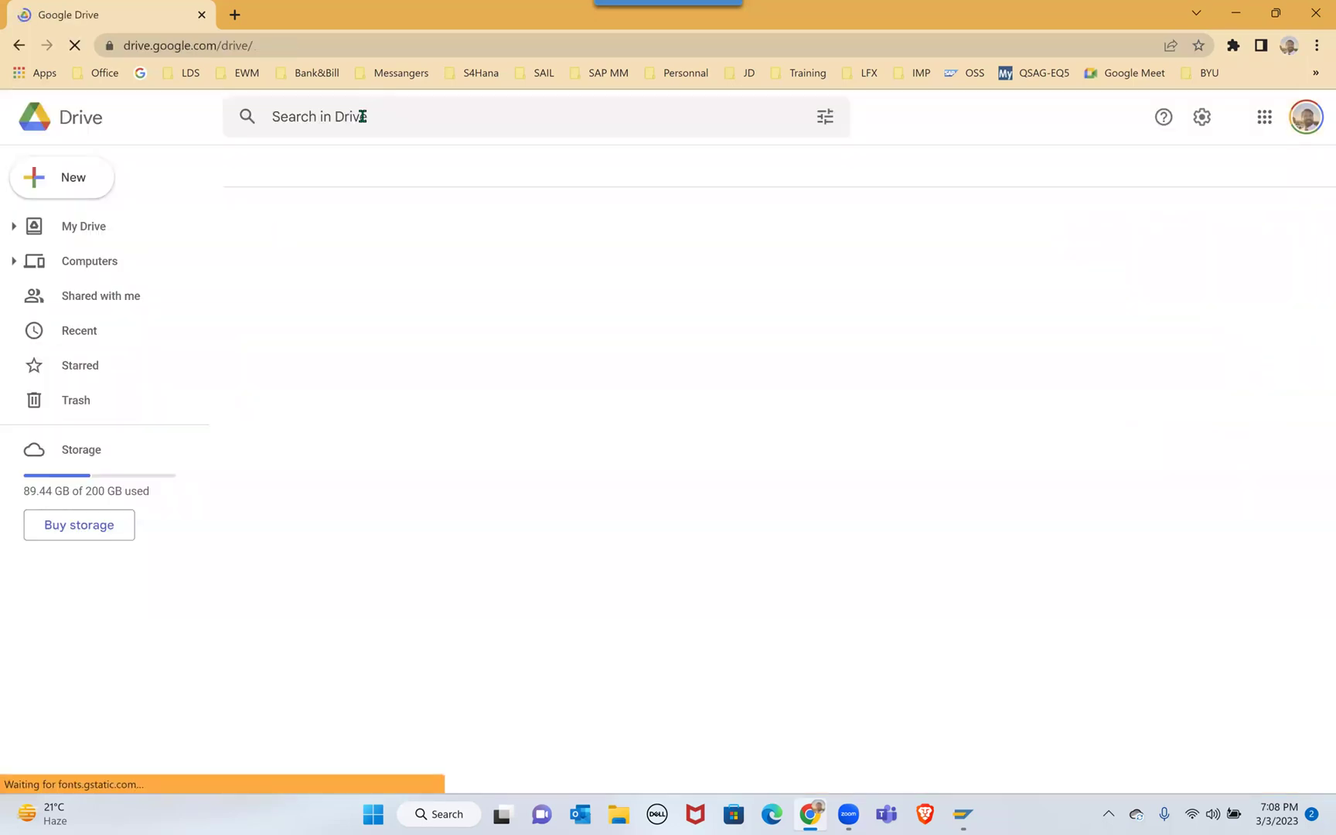
left_click(362, 116)
type("han")
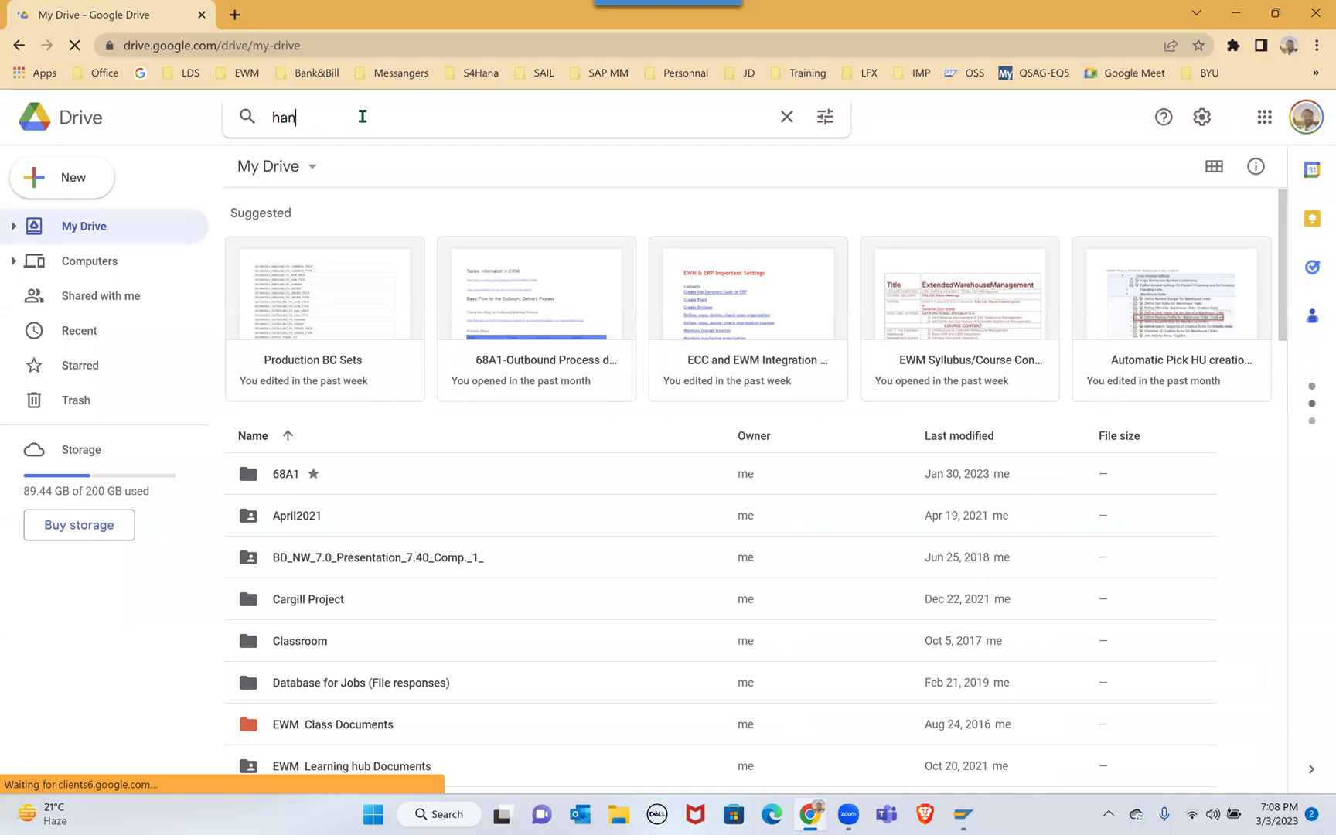
type("dling ")
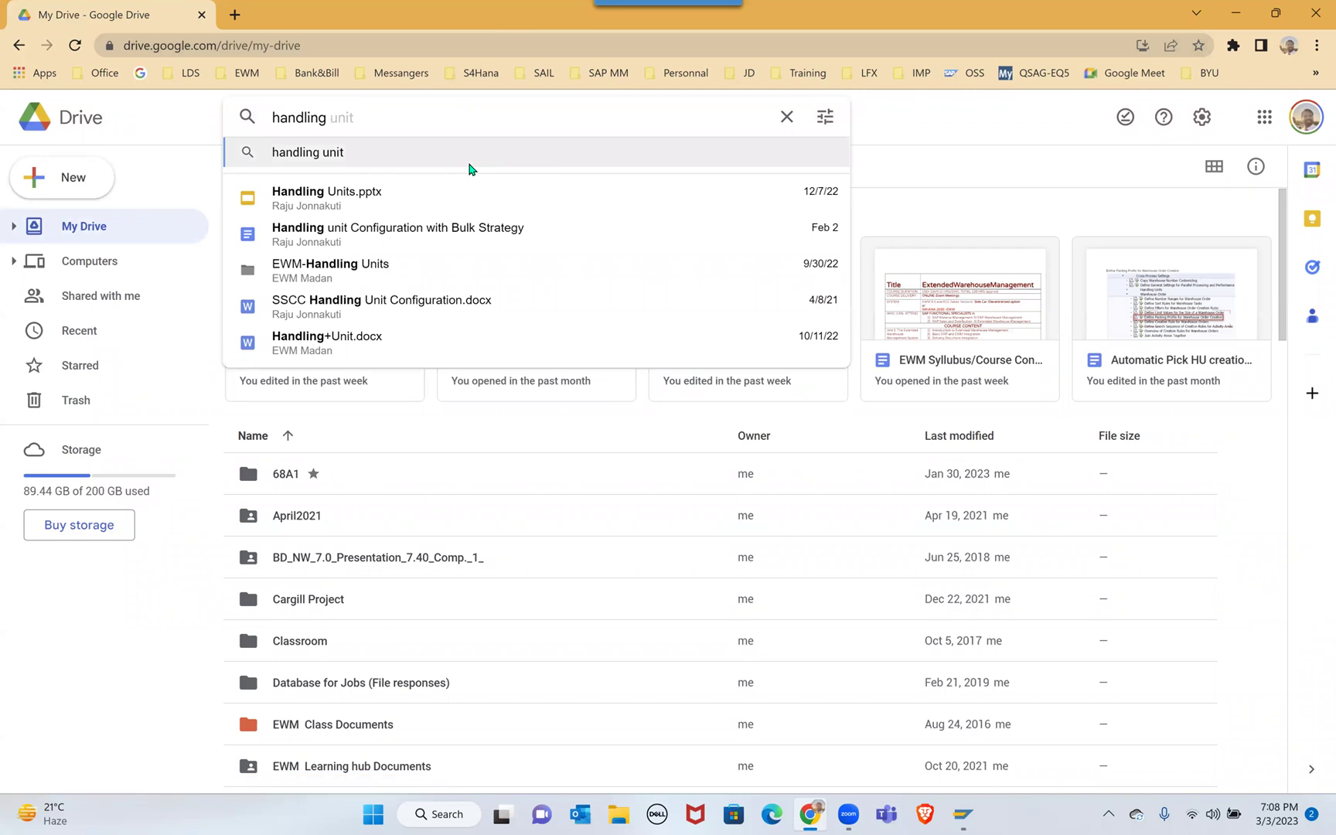
type("unit pr")
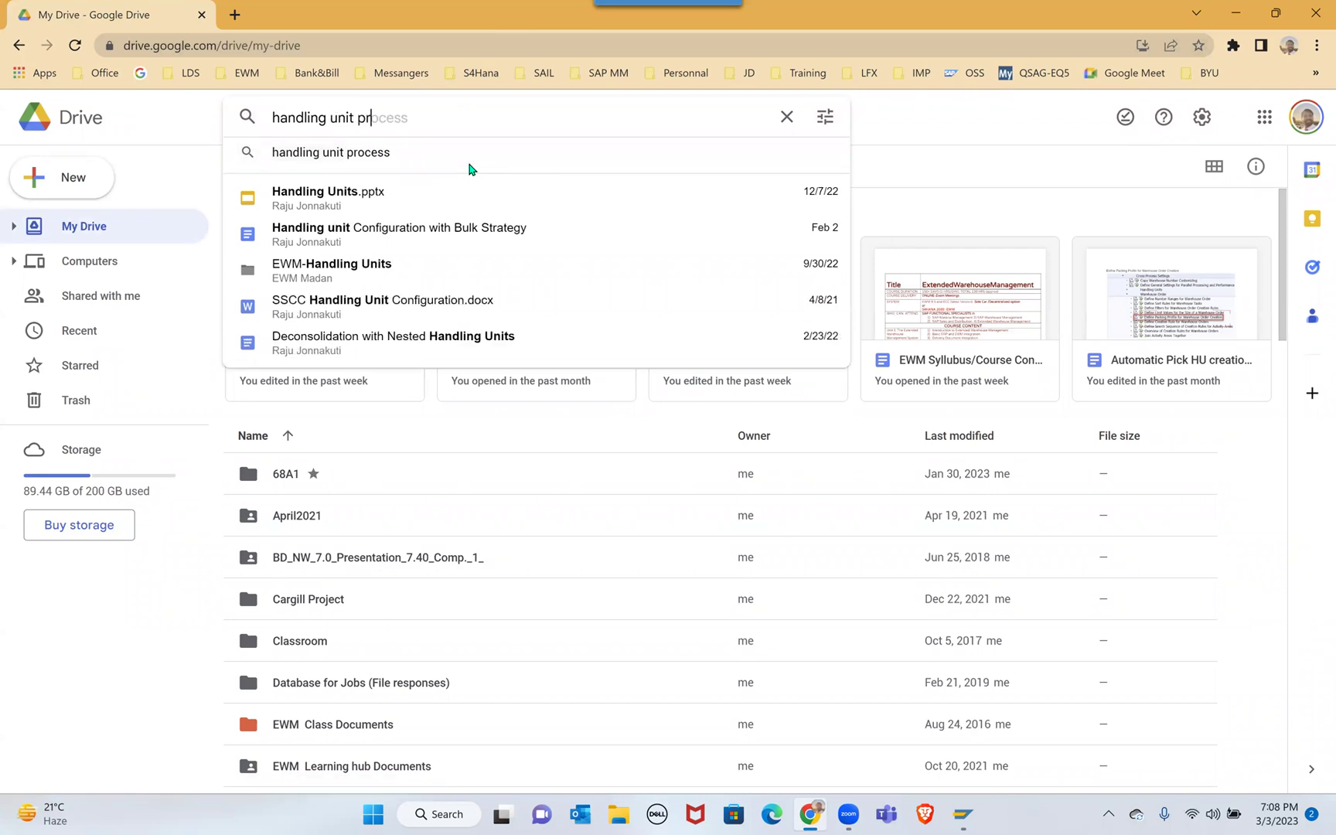
type("int")
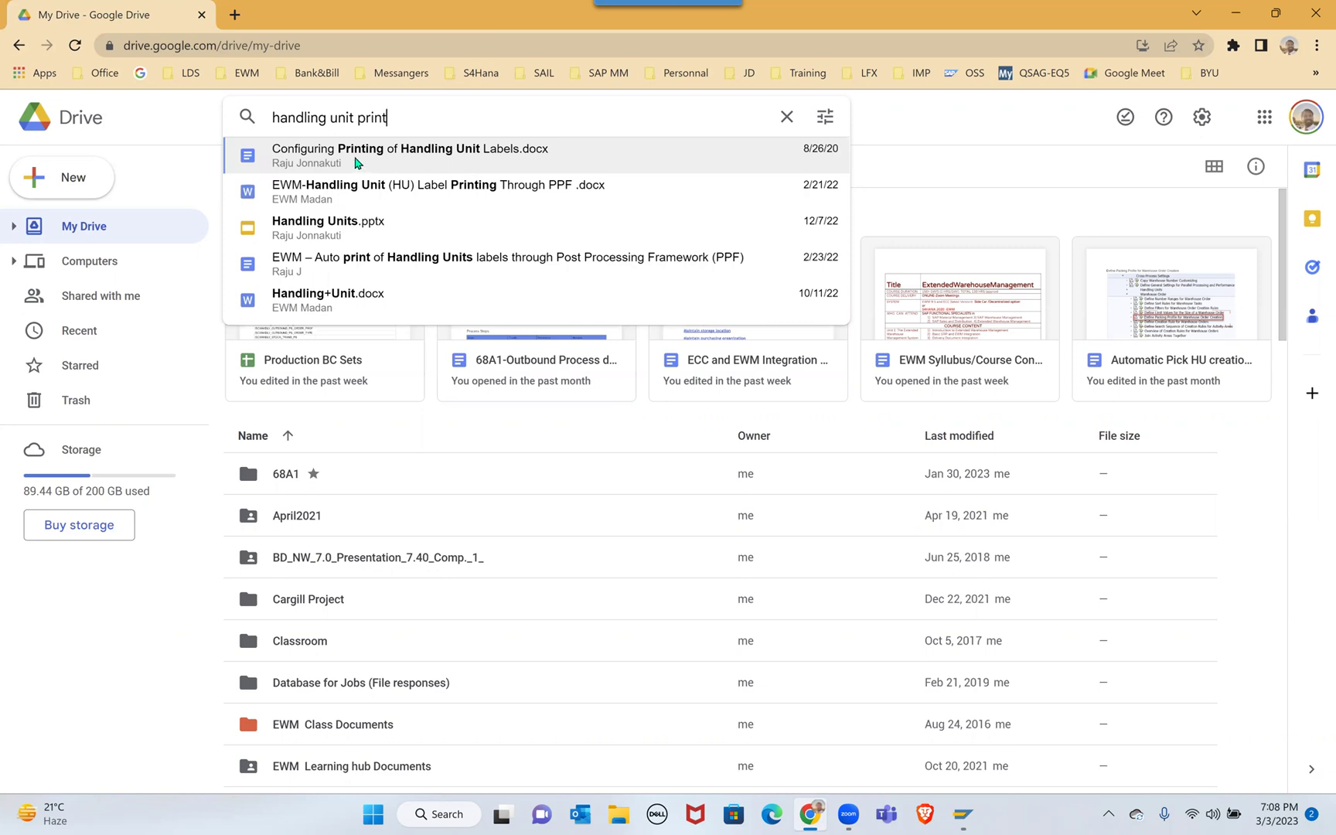
Open the Configuring Printing of Handling Unit Labels document and scroll to its Procedure tables.
left_click(356, 158)
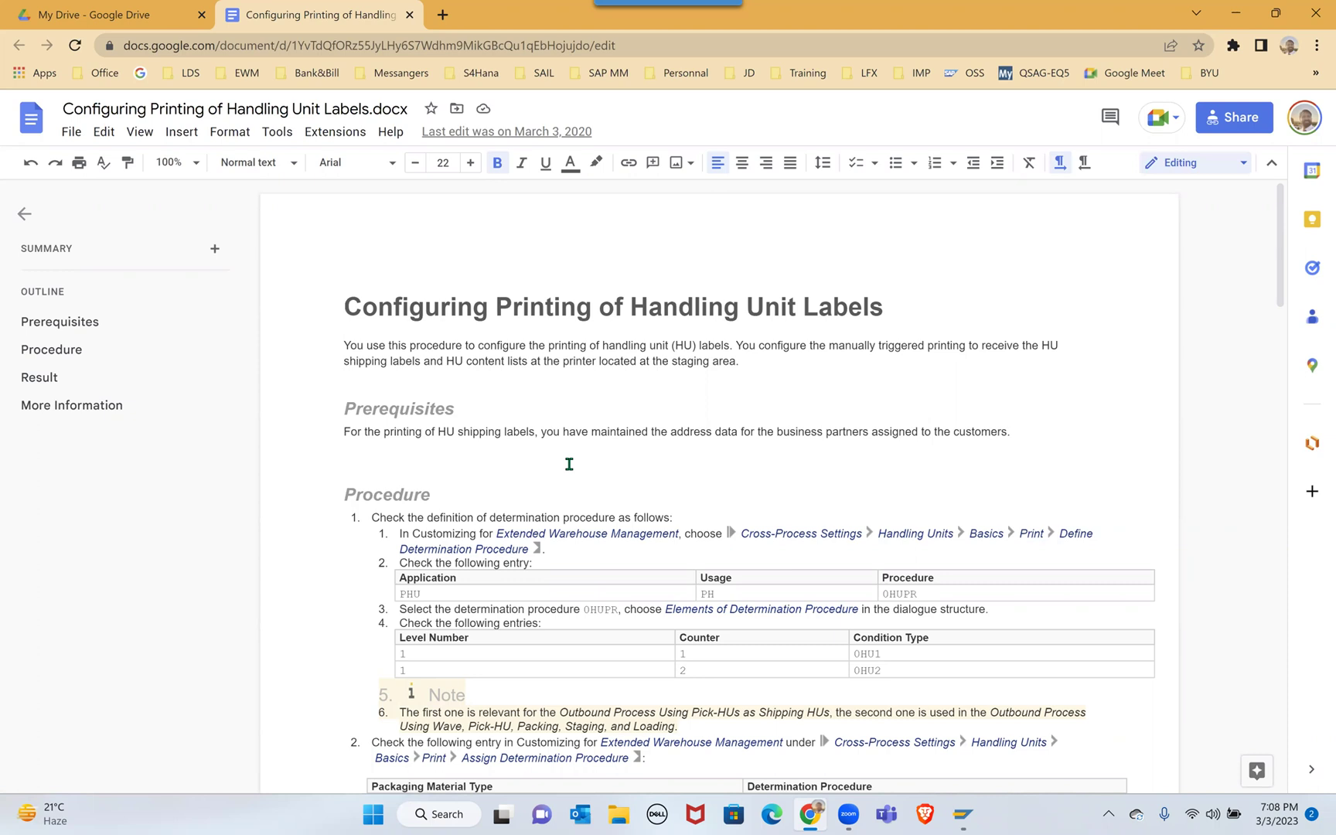
scroll(569, 464, "down", 2)
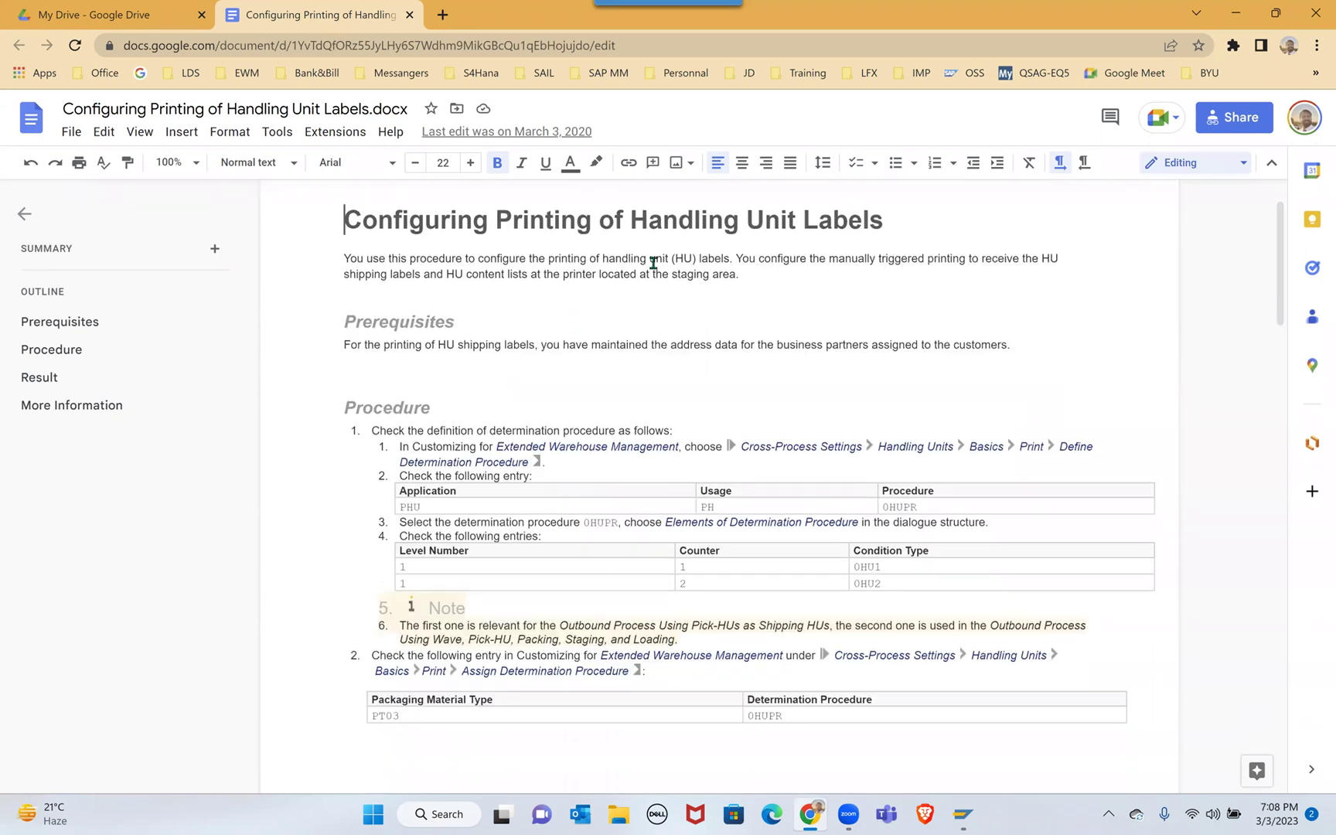
scroll(502, 514, "down", 4)
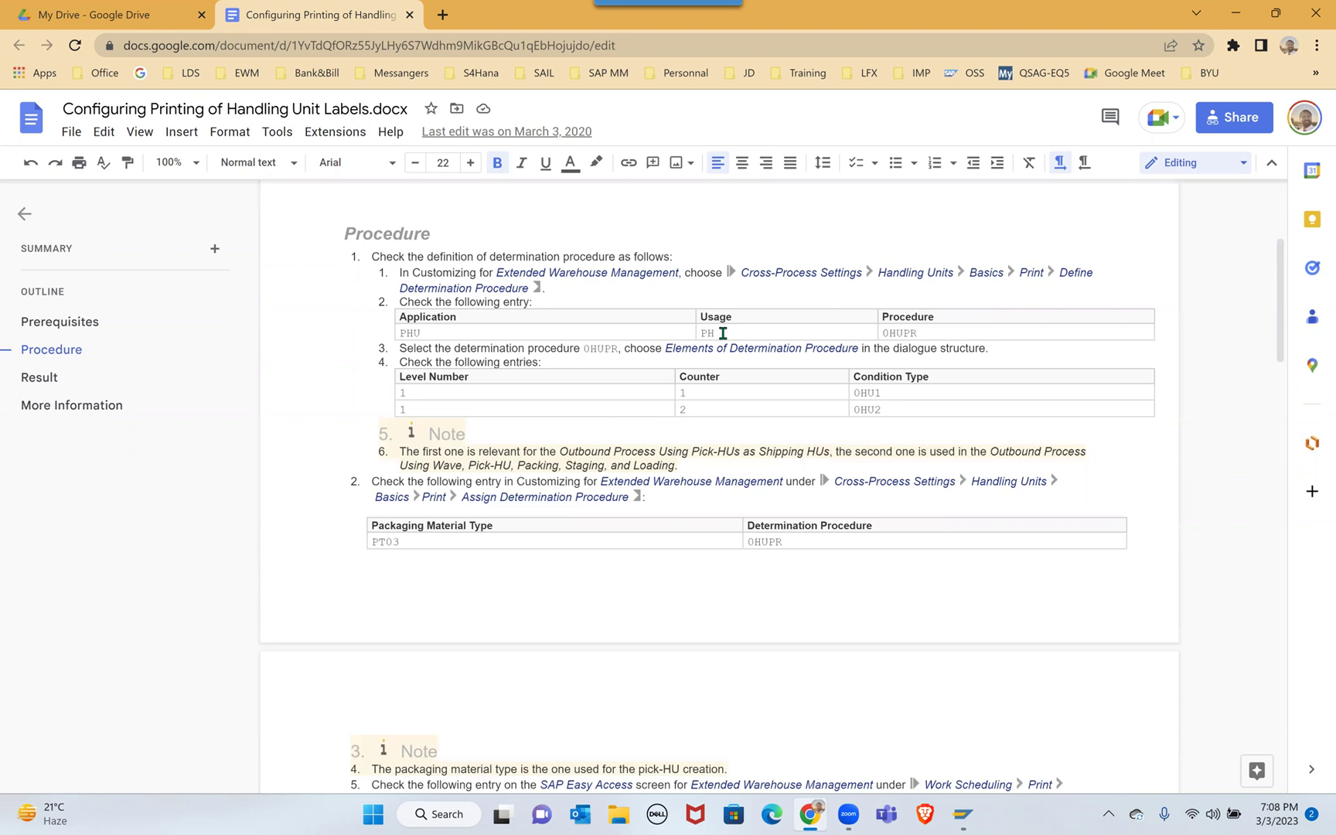
Highlight the 0HUPR, 0HU1 and PT03 table values, then select the document title.
left_click(912, 333)
double_click(882, 333)
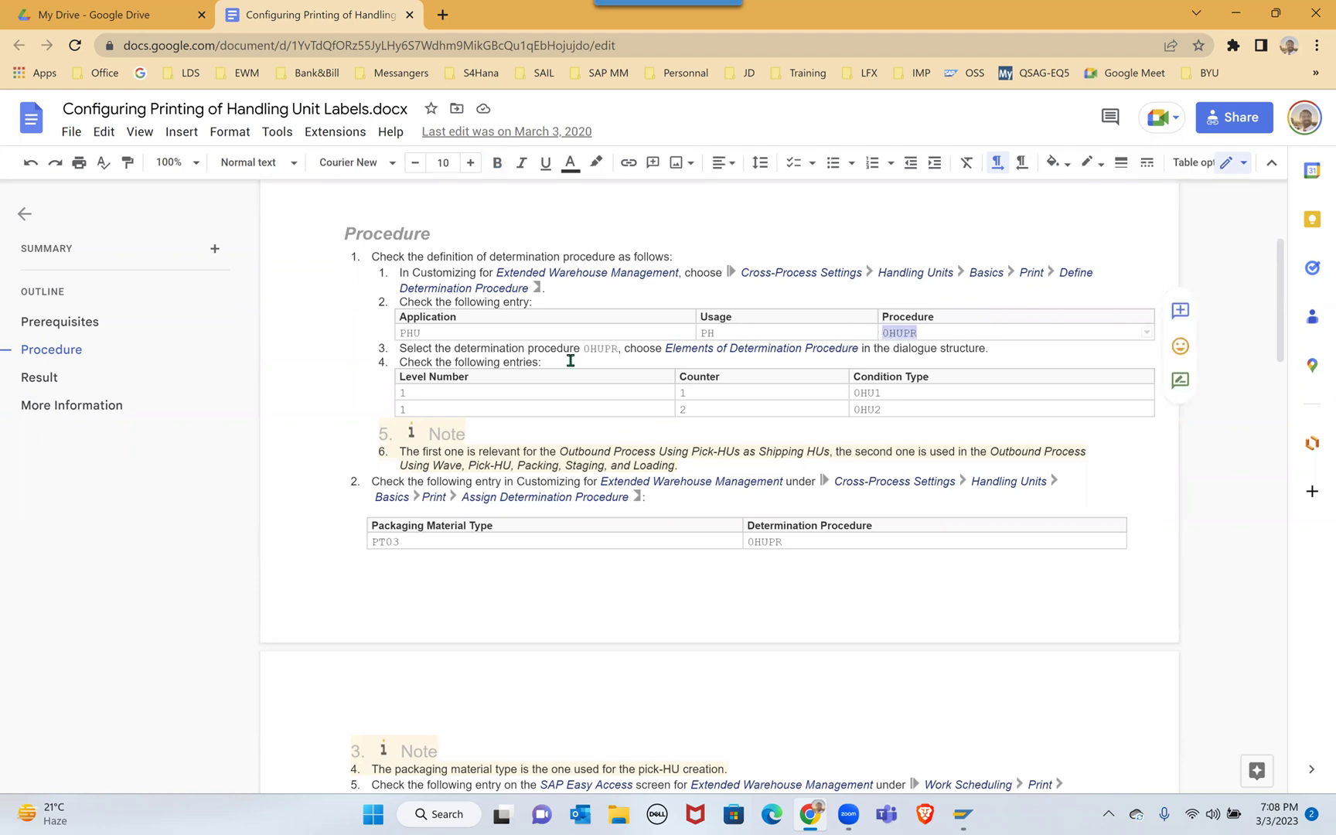
left_click(739, 337)
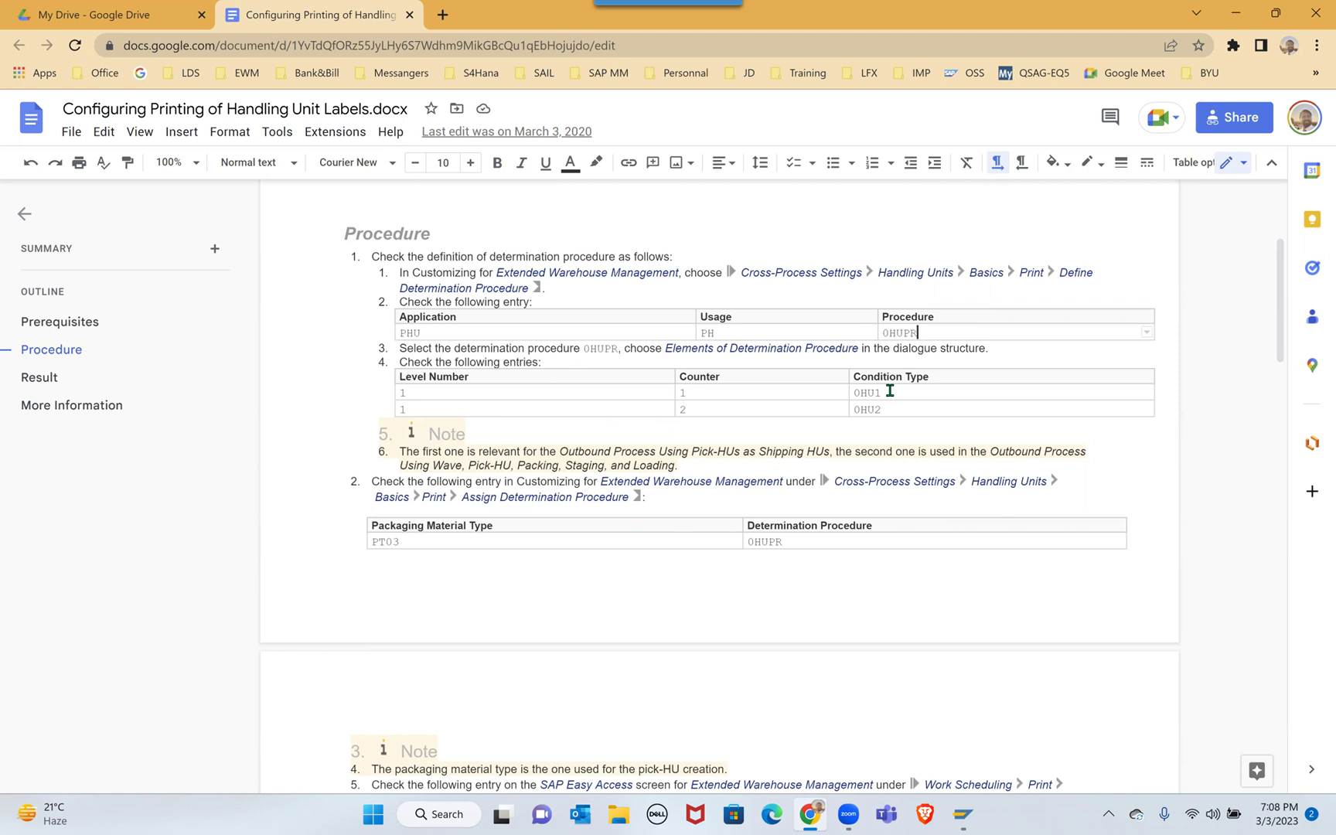
left_click_drag(885, 392, 842, 395)
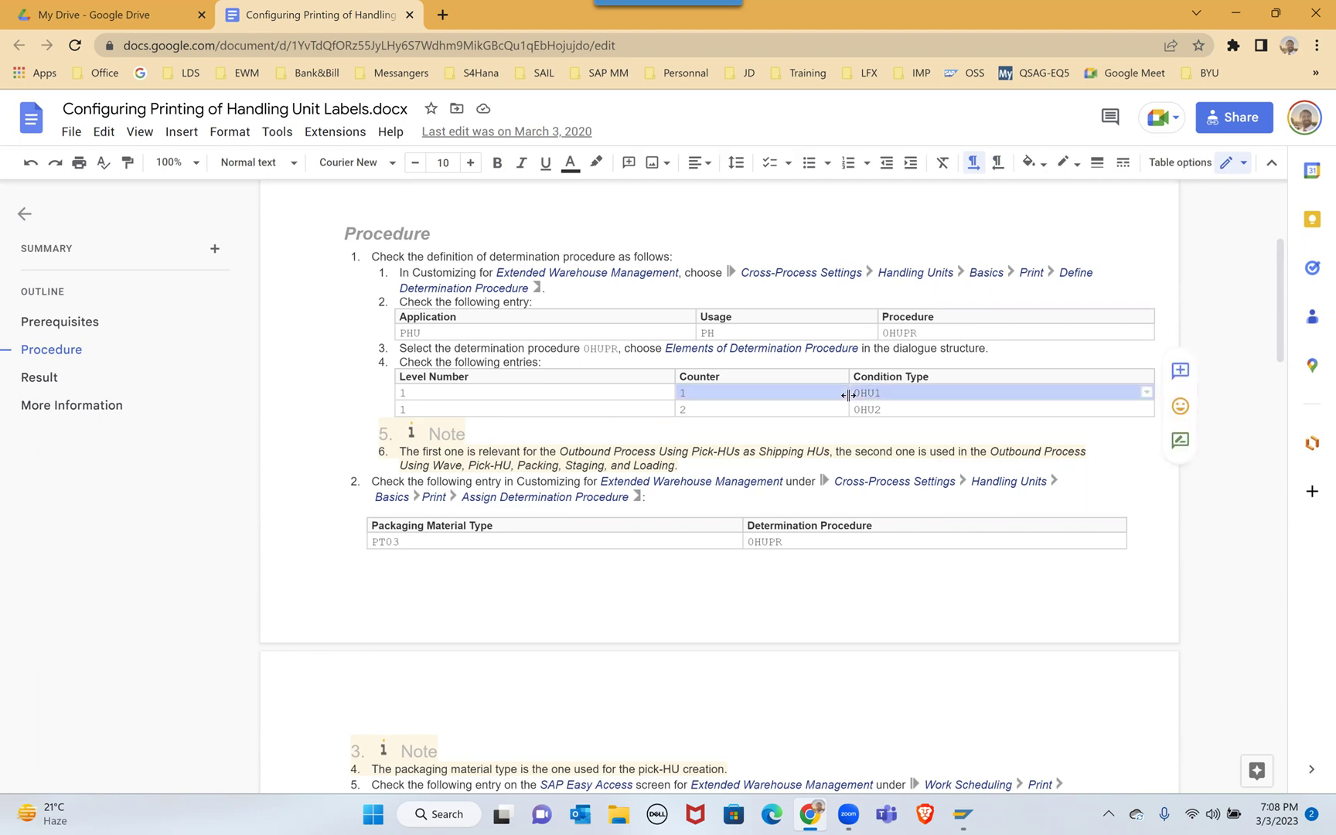
double_click(375, 541)
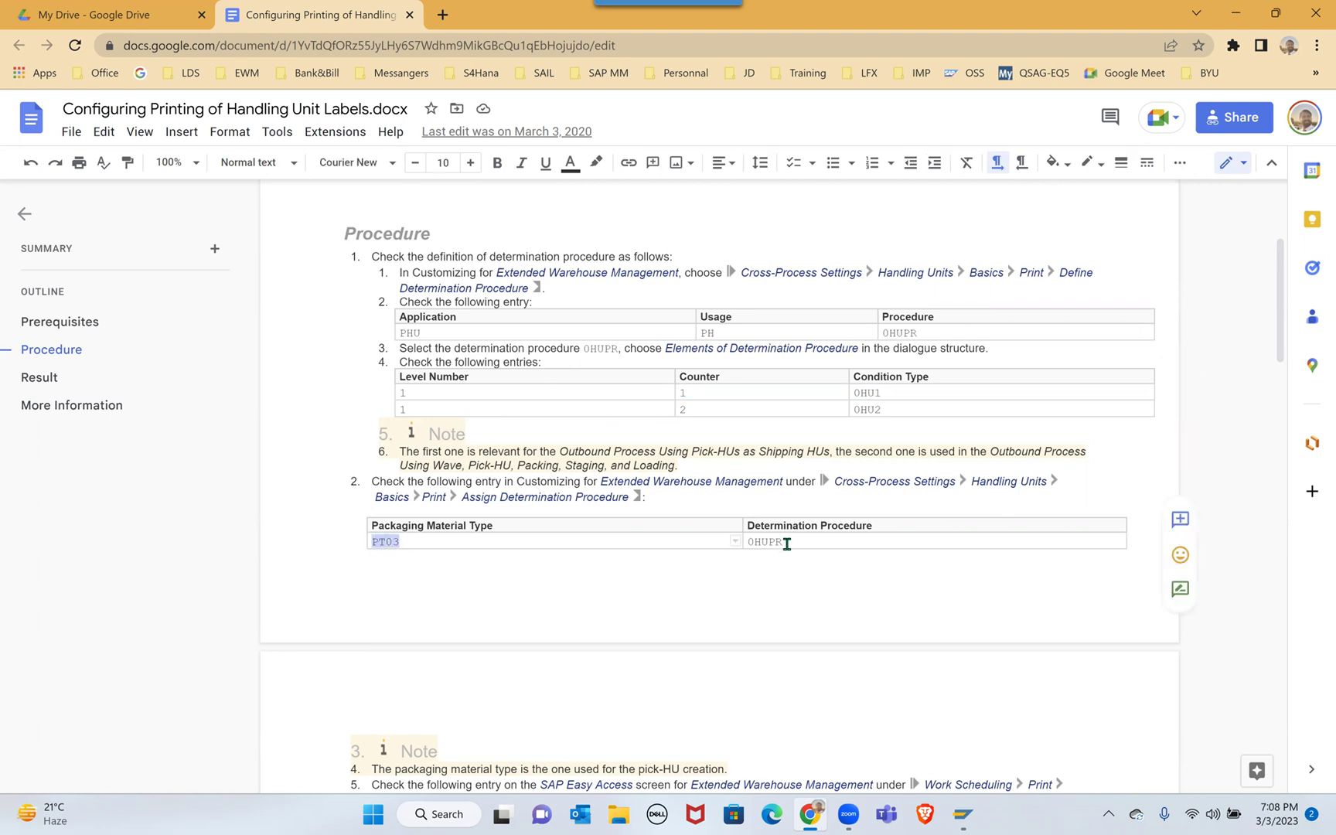
left_click(748, 541)
key("shift+End")
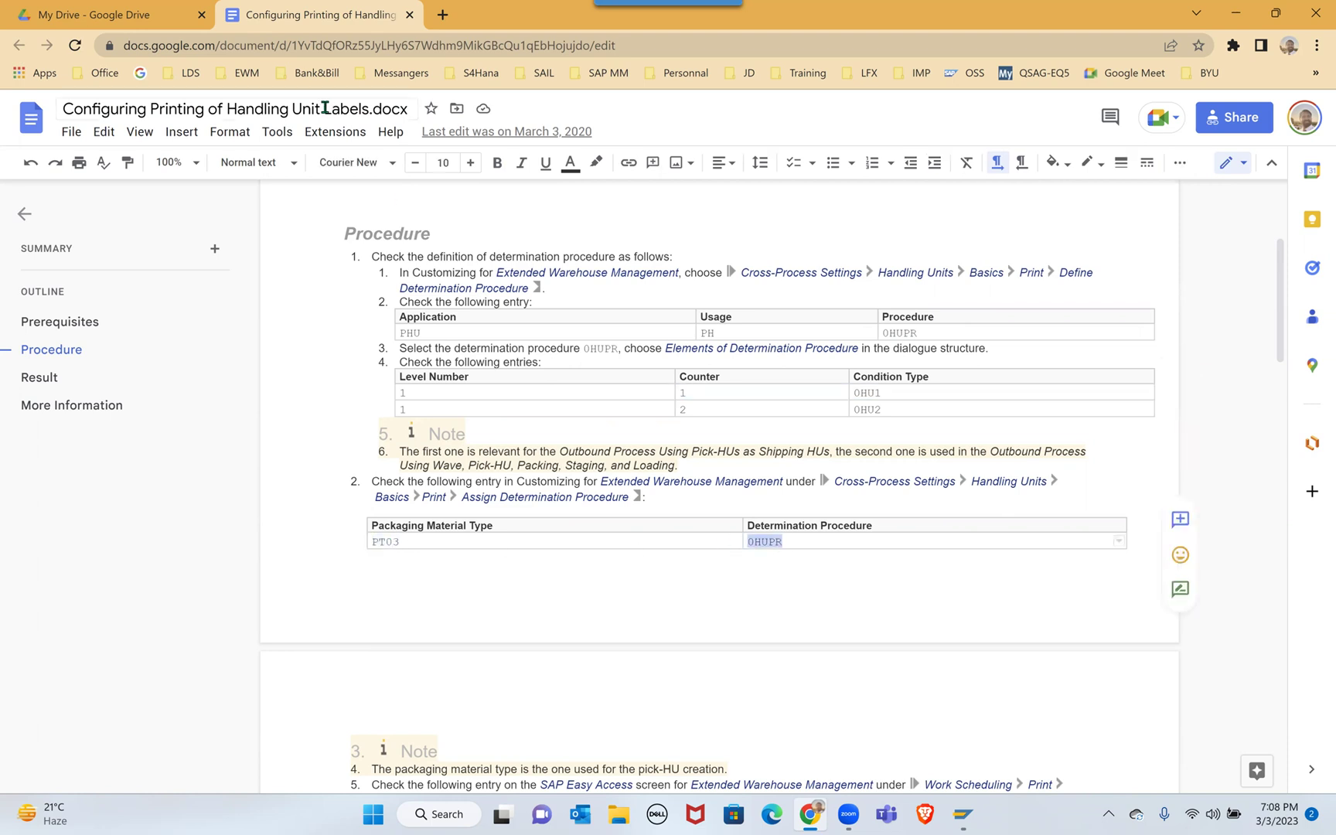
scroll(577, 436, "up", 3)
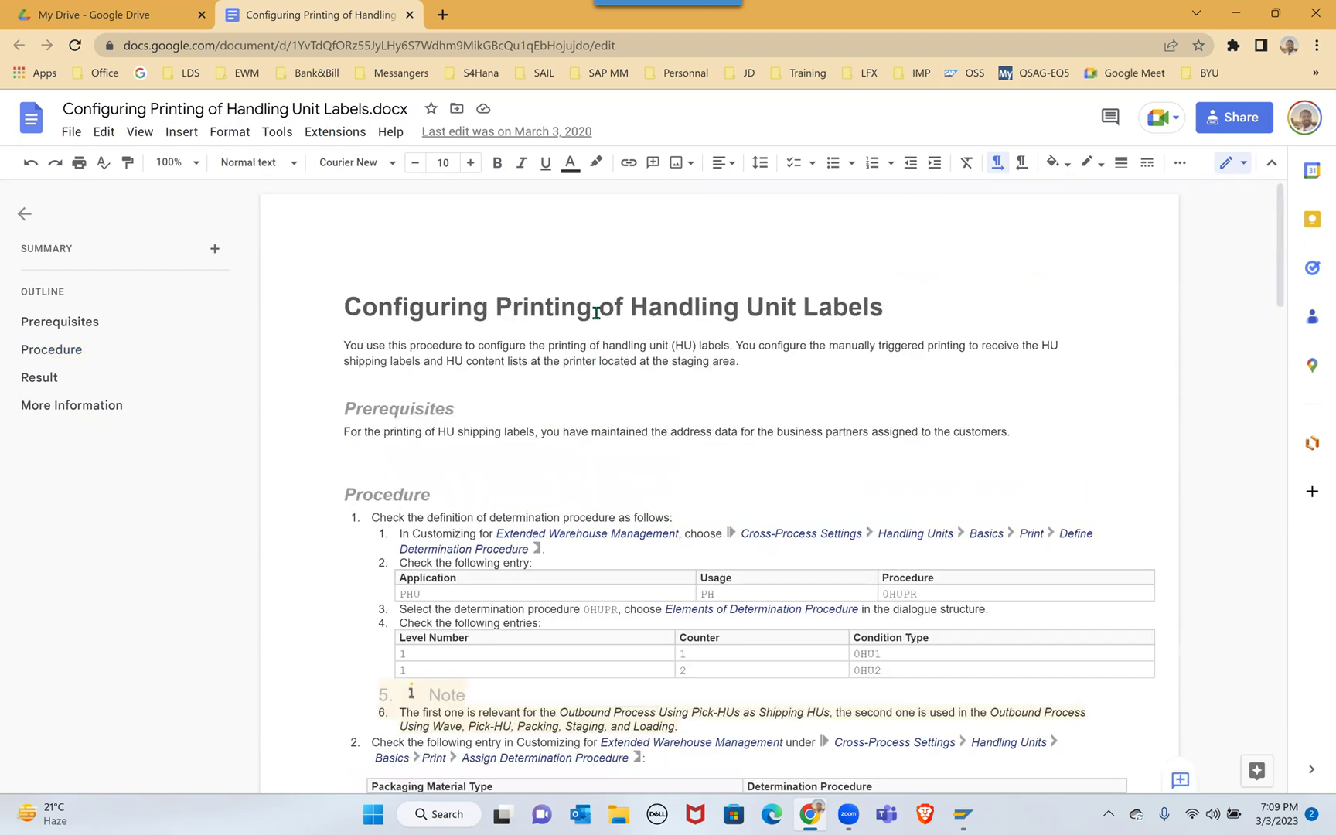
left_click_drag(866, 300, 319, 313)
key("ctrl+c")
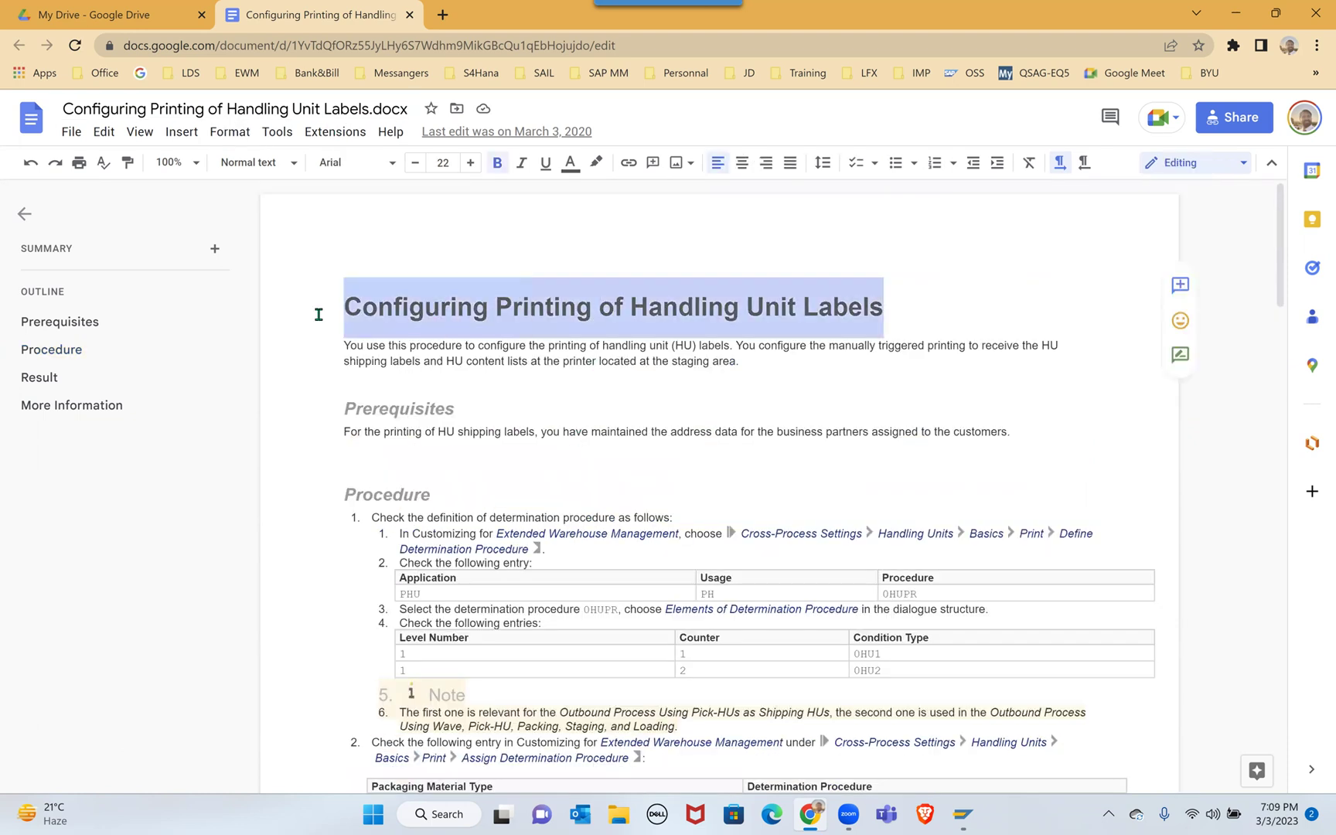
Google the pasted title in a new tab and open the SAP blog on HU label printing through PPF.
left_click(443, 15)
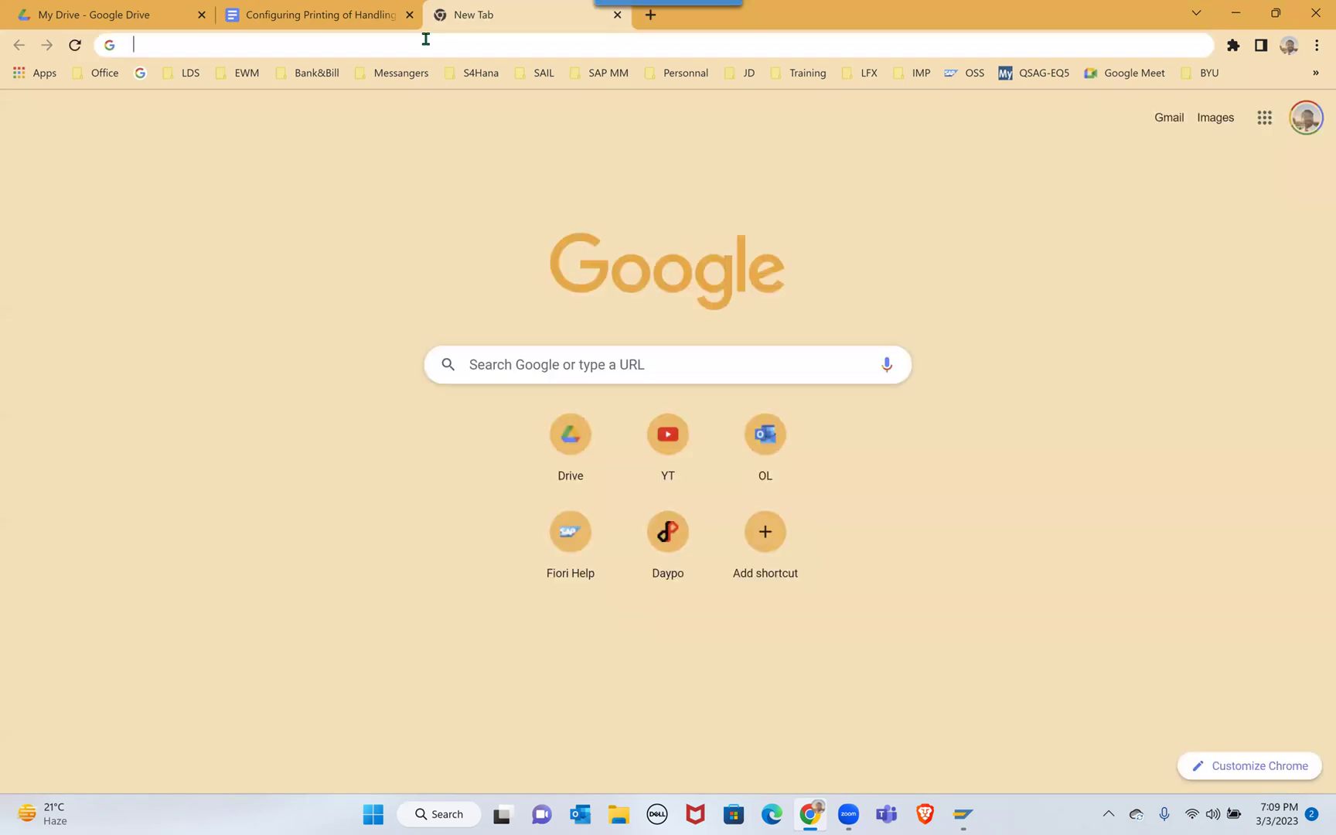
left_click(428, 40)
key("ctrl+v")
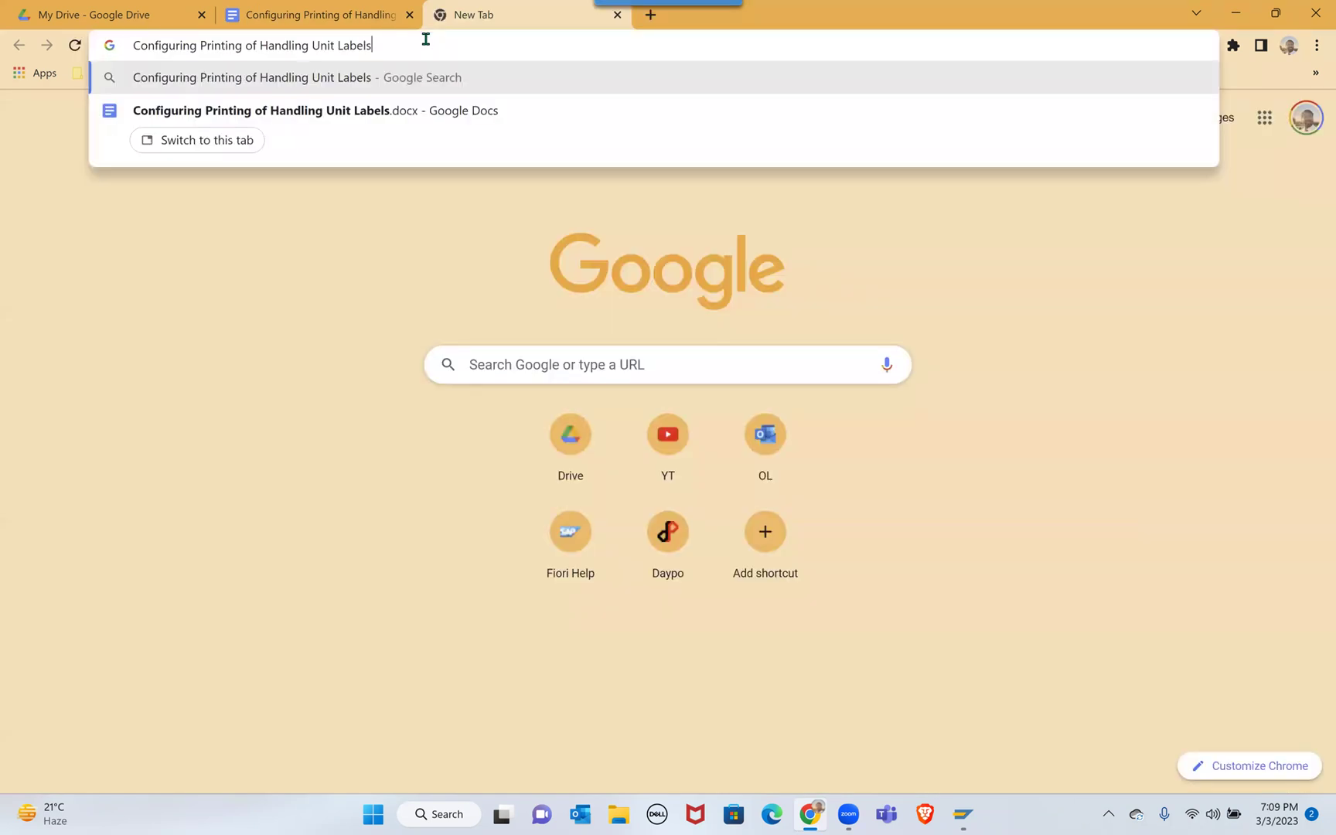
key("Return")
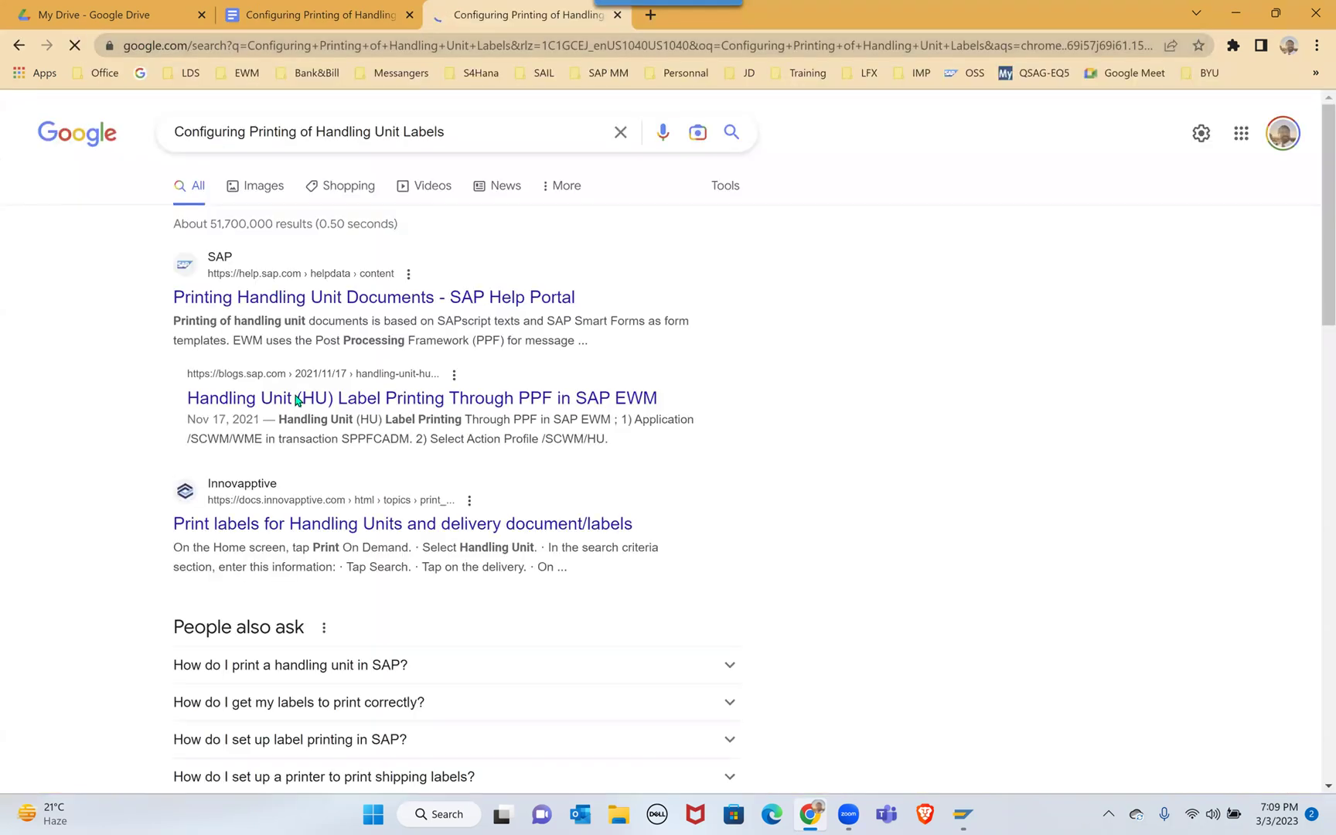
left_click(333, 399)
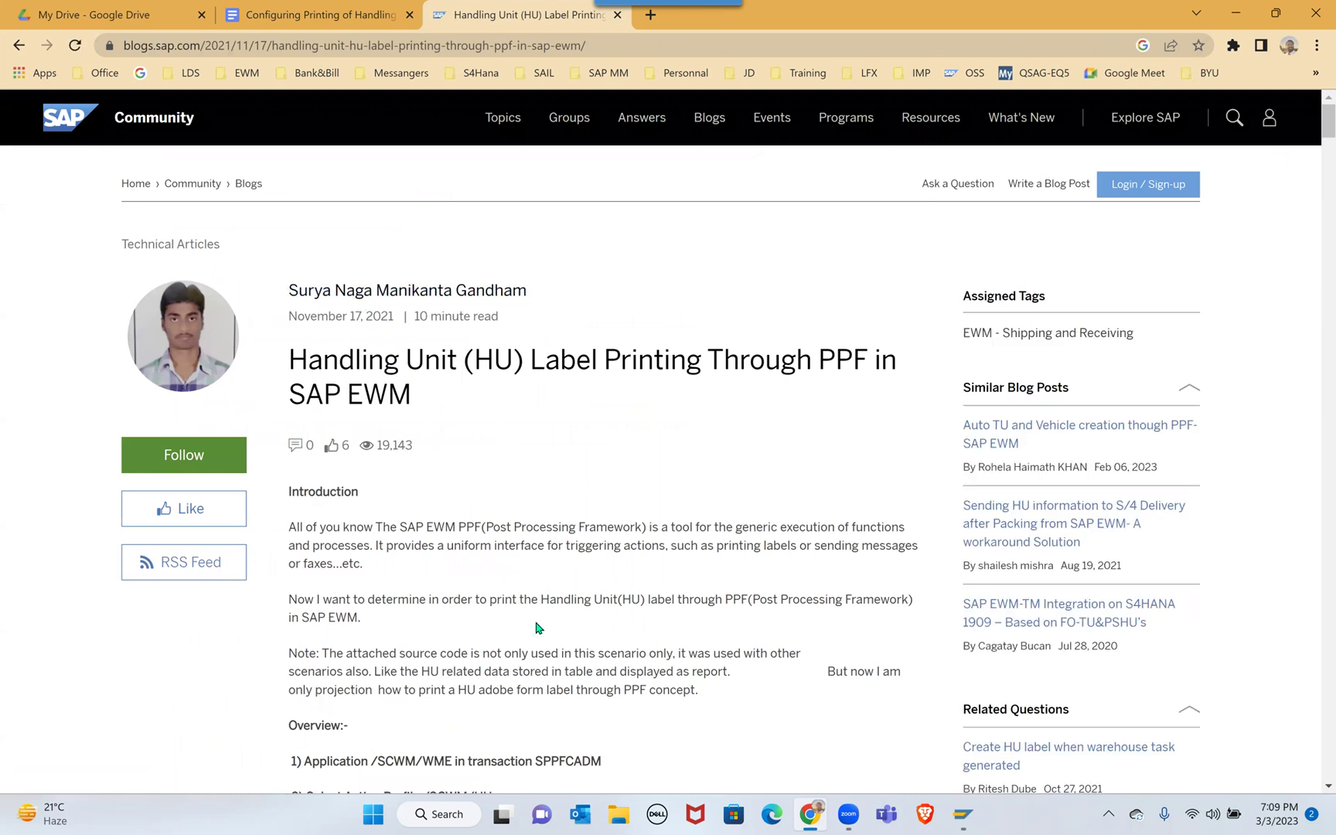
scroll(540, 627, "down", 3)
scroll(597, 548, "down", 5)
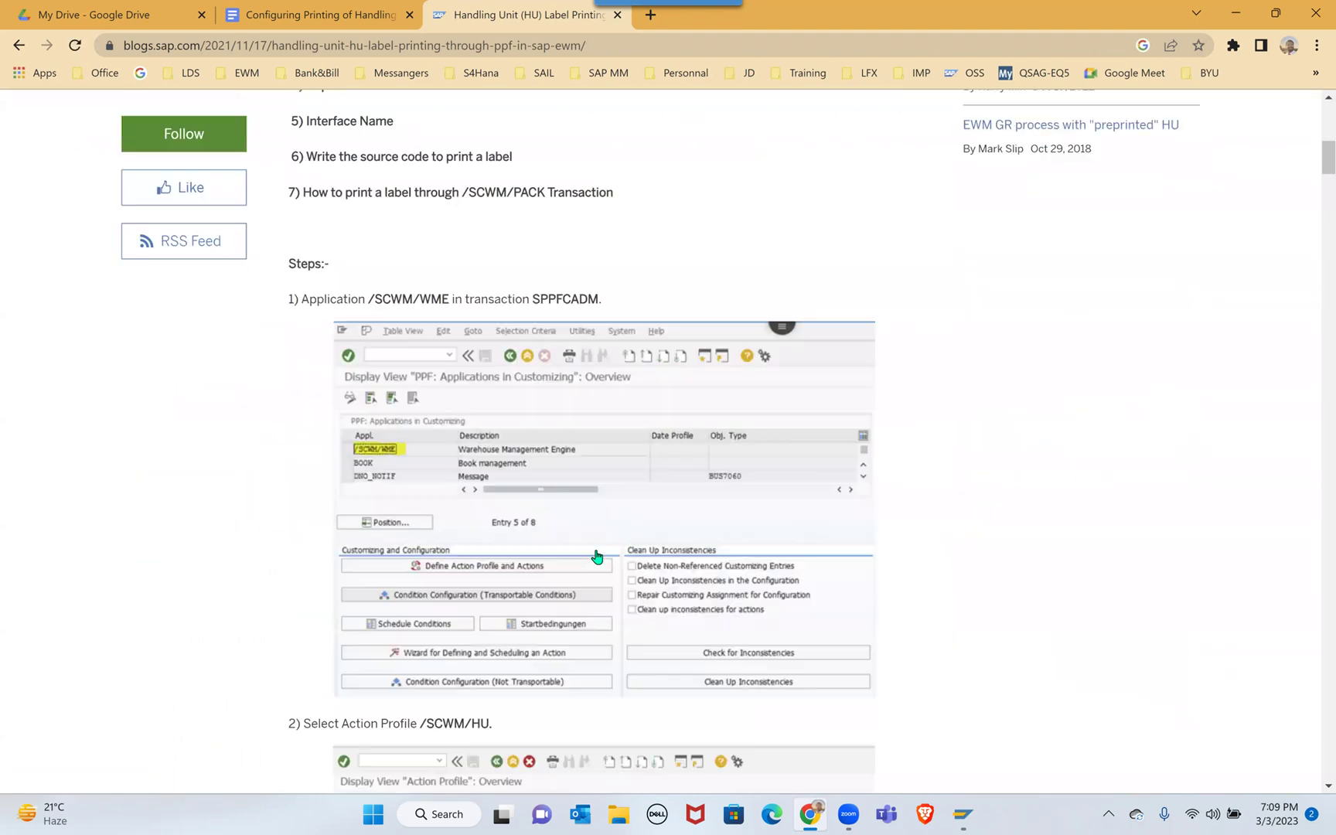
scroll(597, 557, "down", 2)
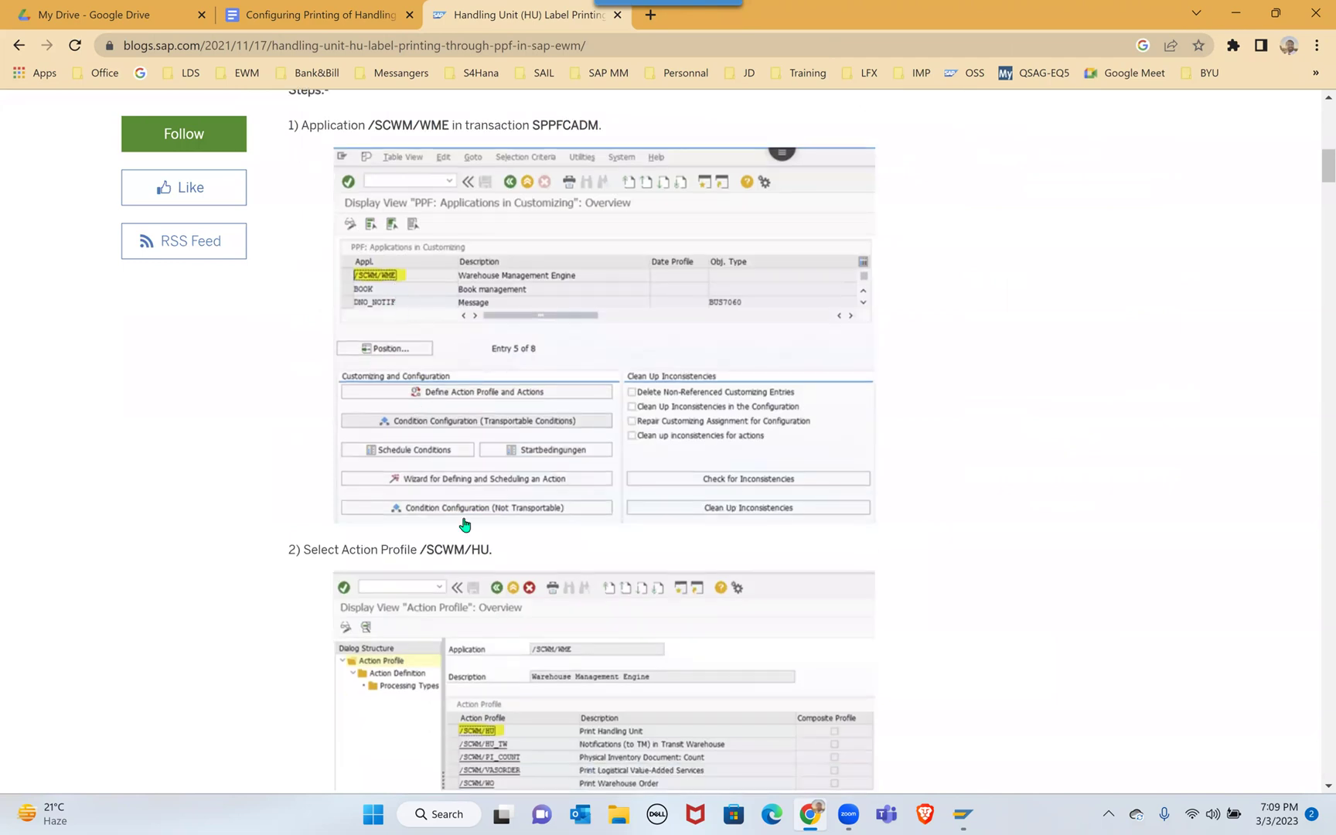
scroll(488, 549, "down", 3)
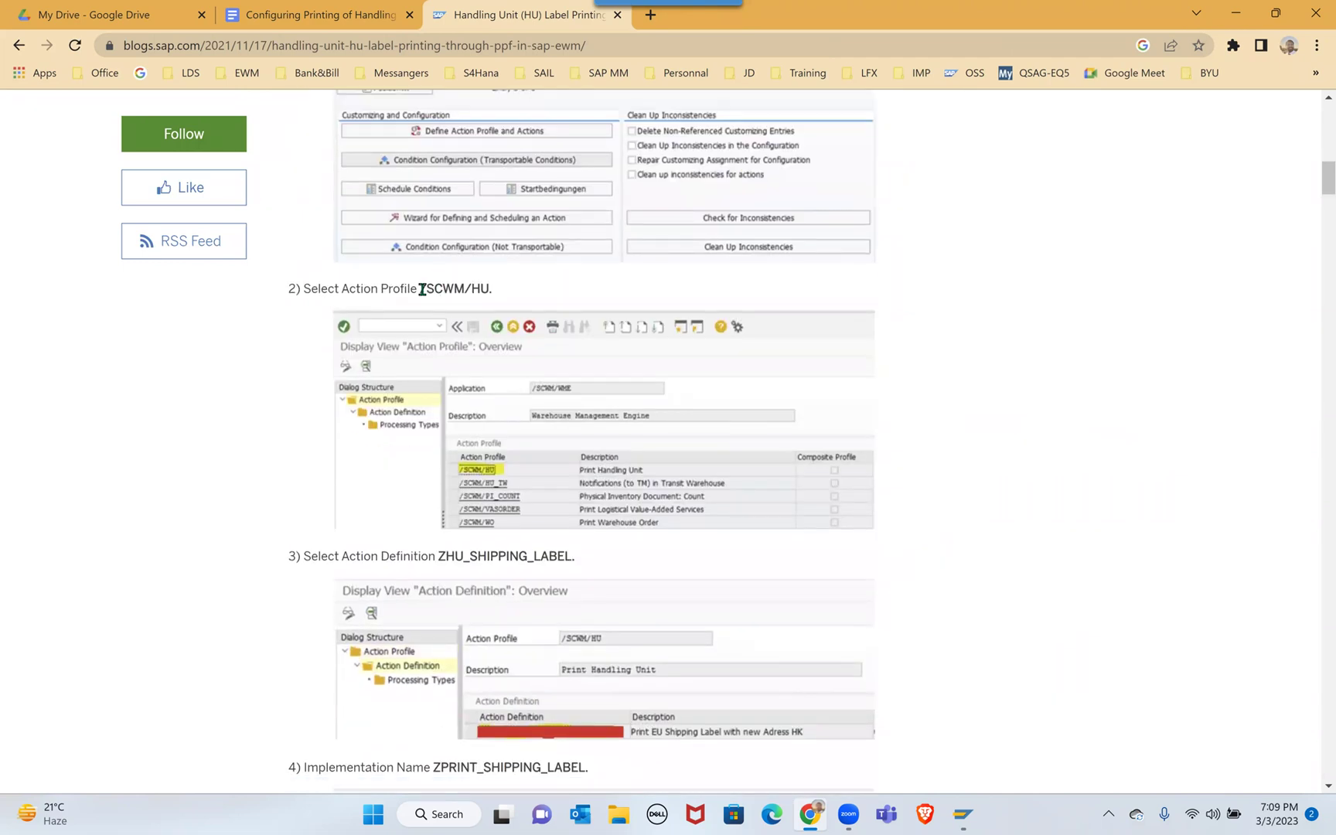
left_click_drag(493, 289, 420, 290)
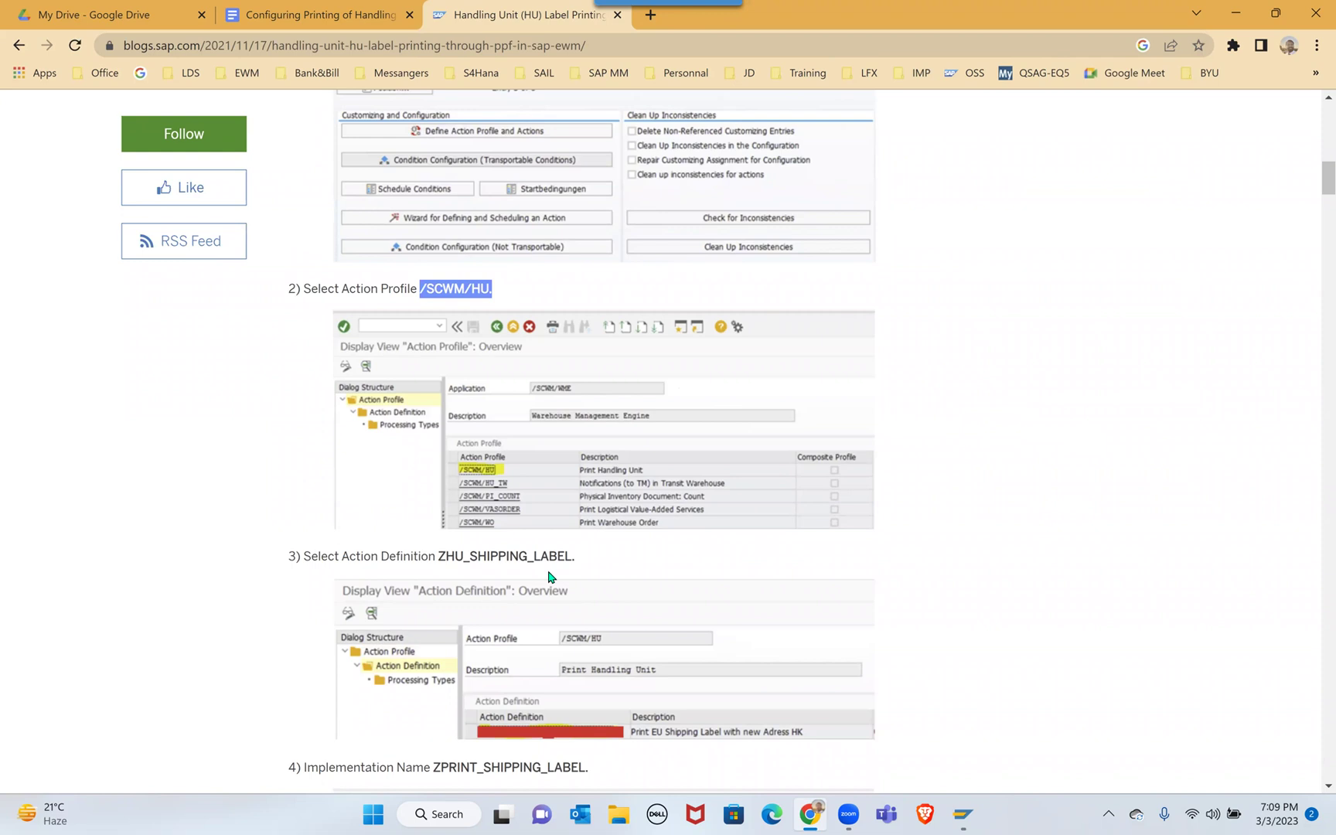
scroll(470, 384, "down", 2)
left_click_drag(437, 381, 581, 395)
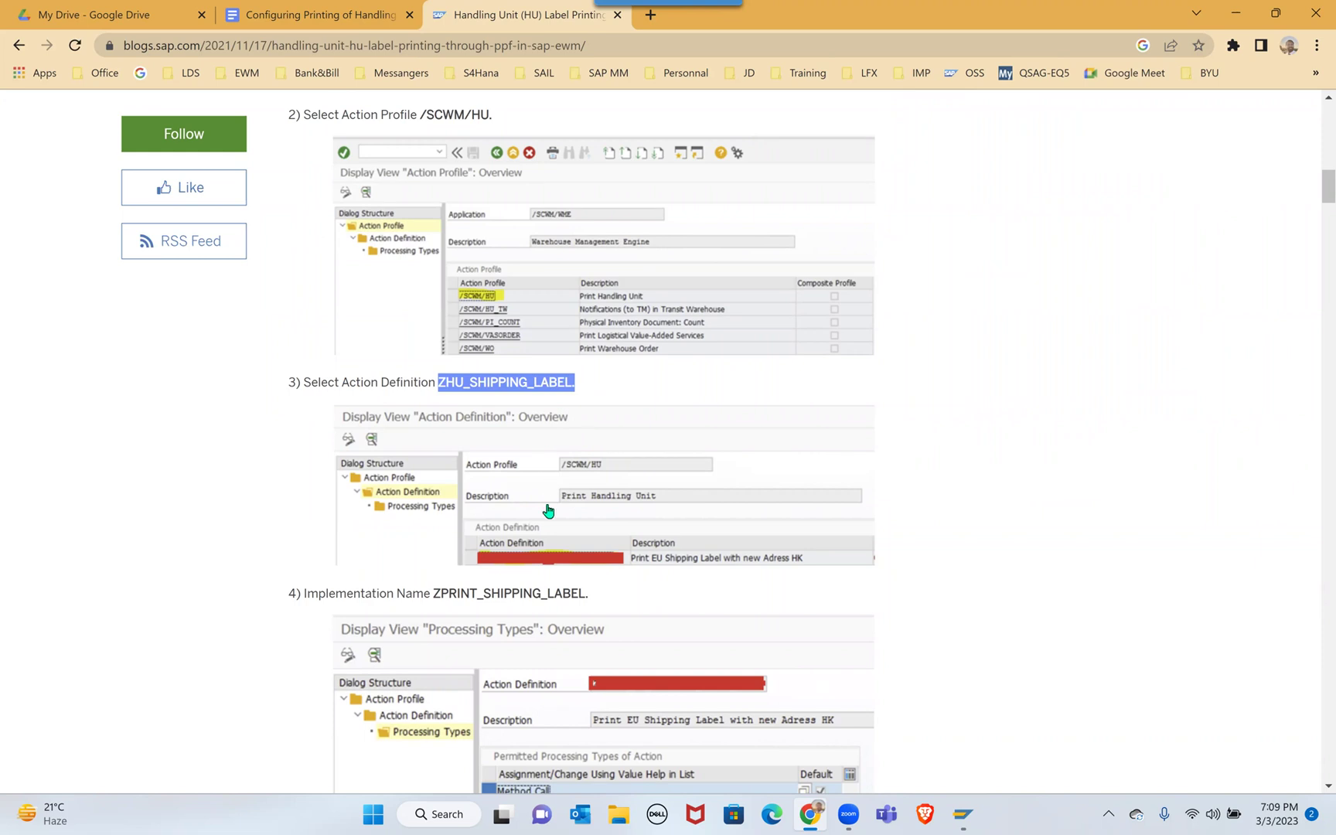
scroll(541, 548, "down", 2)
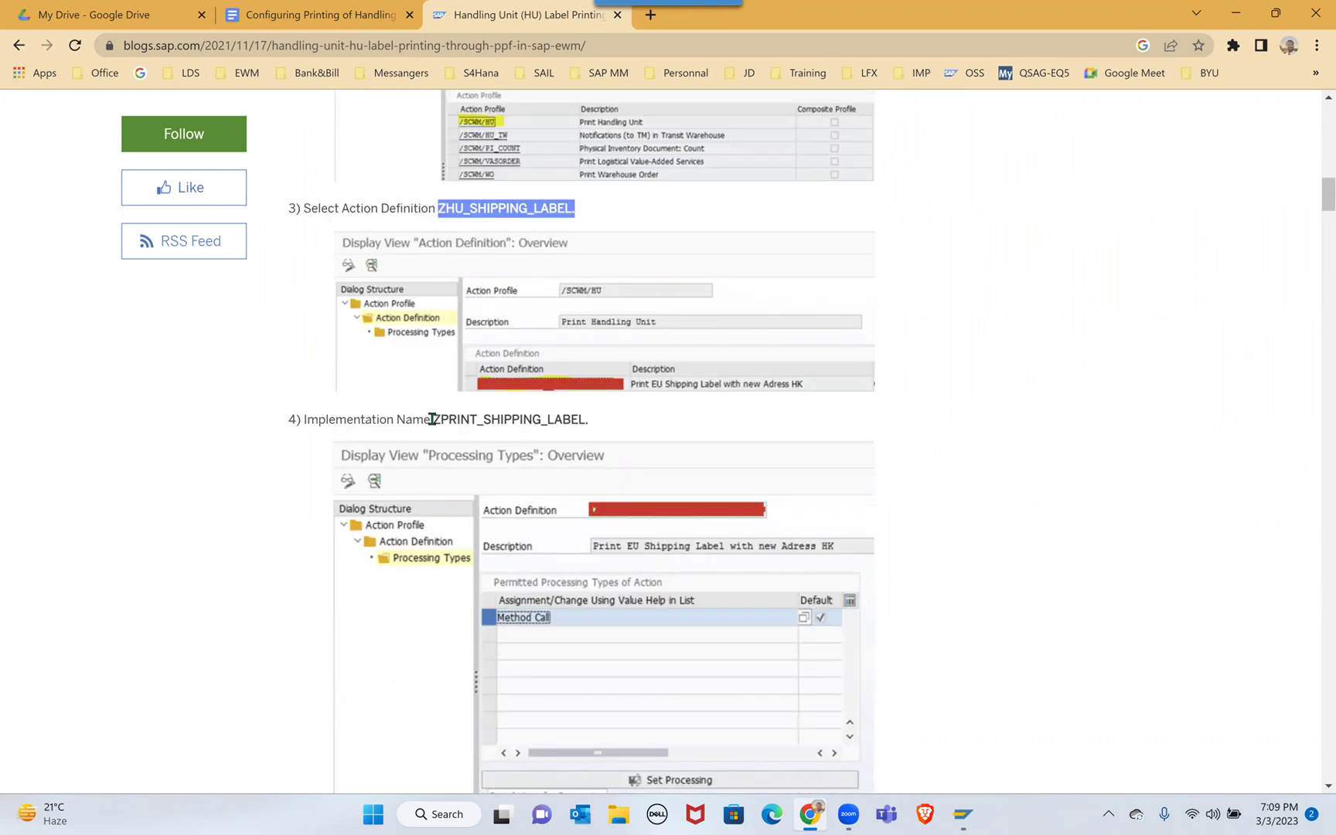
left_click_drag(435, 425, 583, 435)
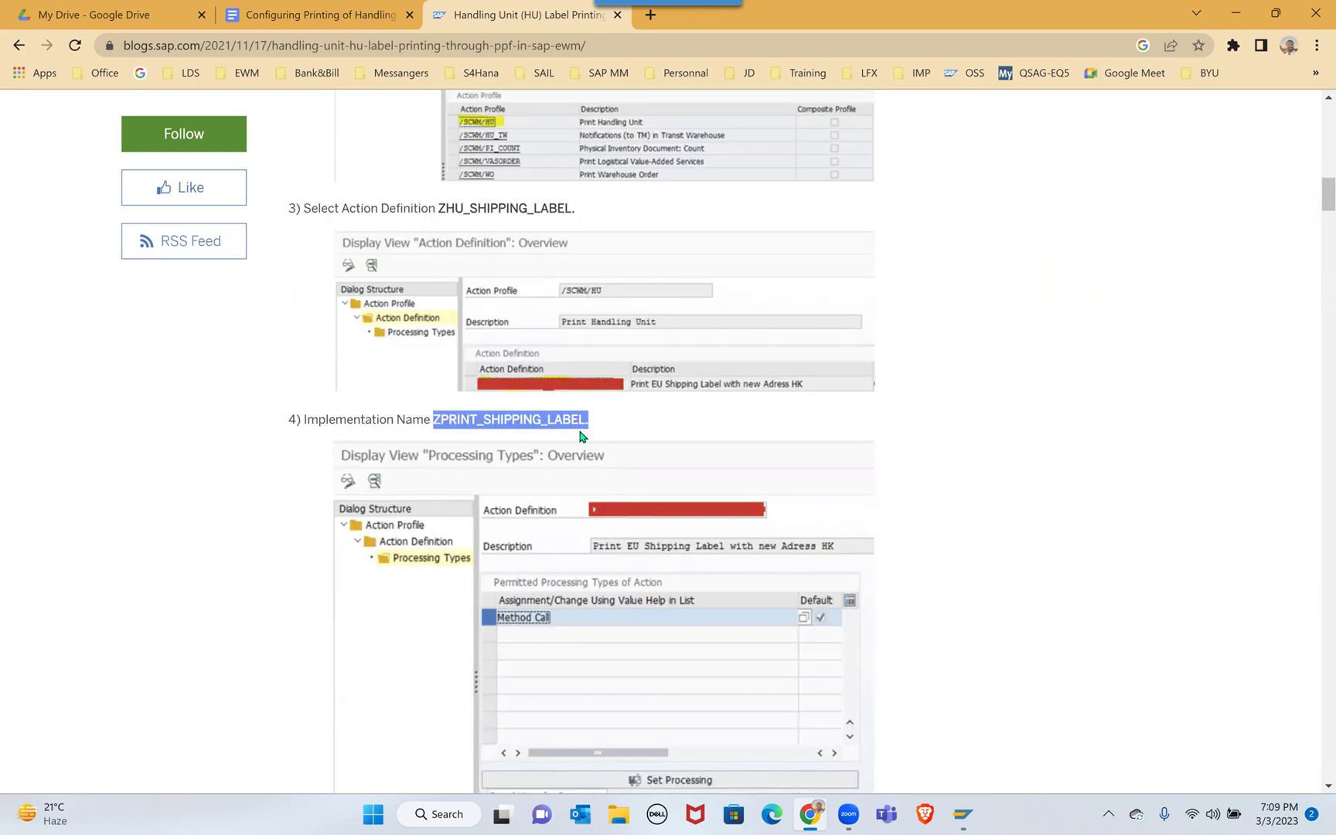
scroll(618, 688, "down", 4)
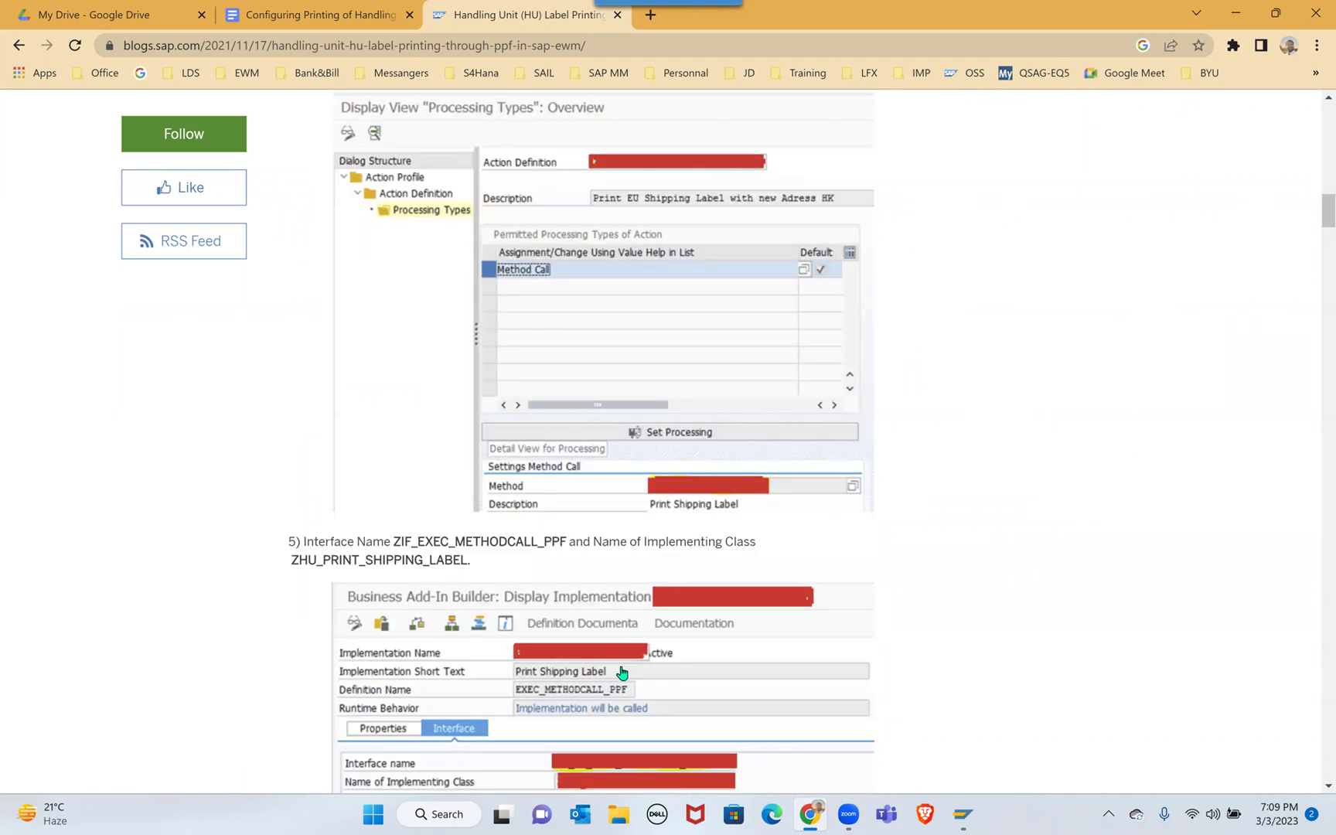
scroll(621, 672, "down", 6)
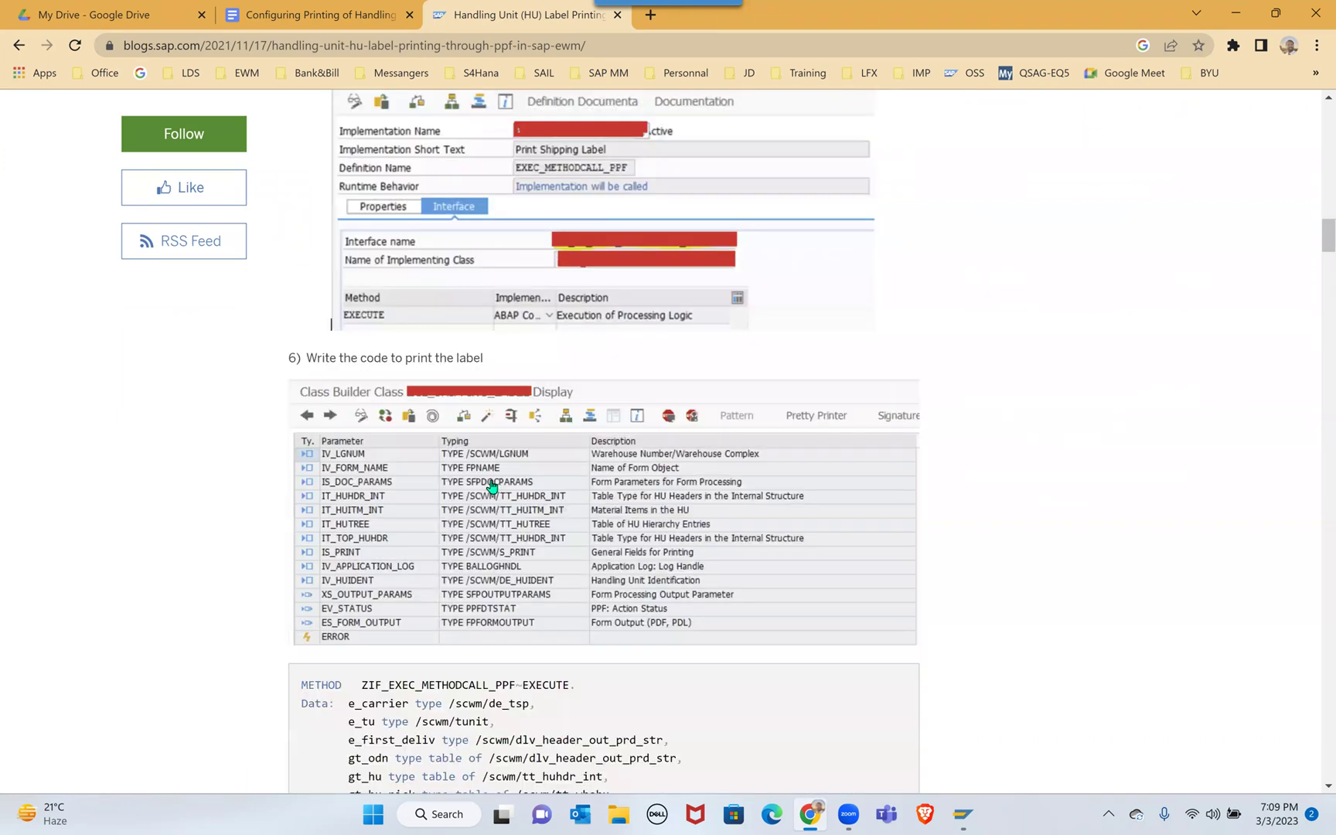
scroll(492, 495, "down", 6)
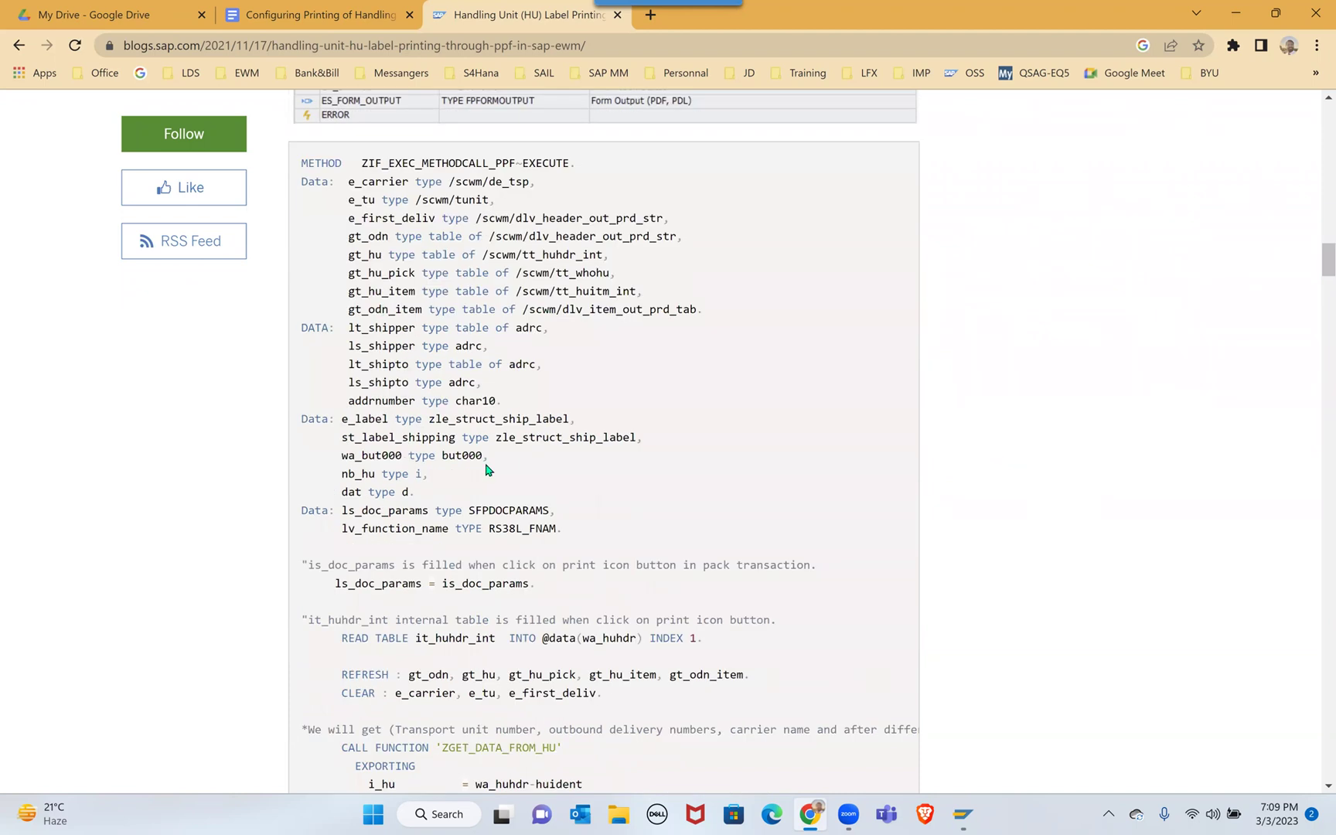
scroll(522, 602, "down", 8)
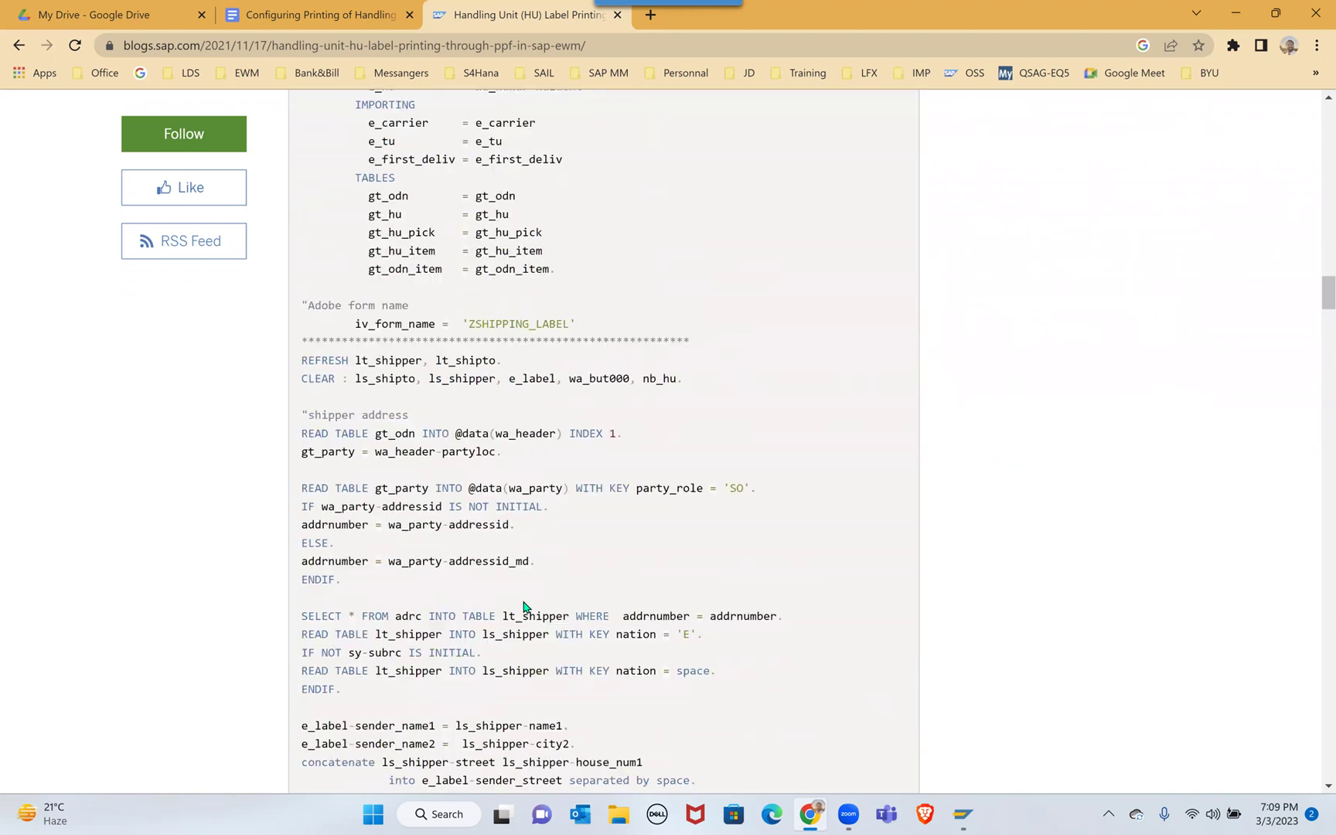
scroll(524, 605, "down", 8)
scroll(524, 607, "down", 4)
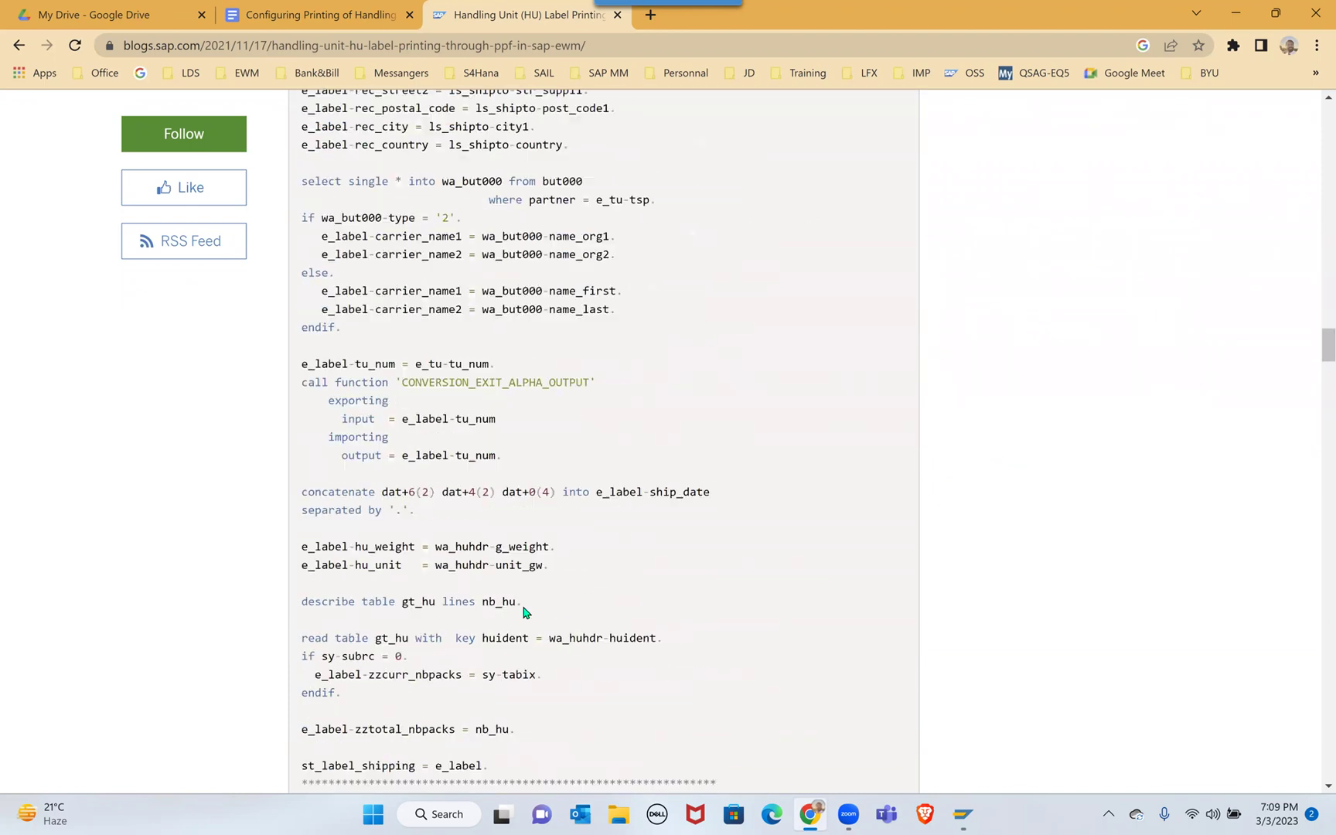
scroll(524, 611, "down", 8)
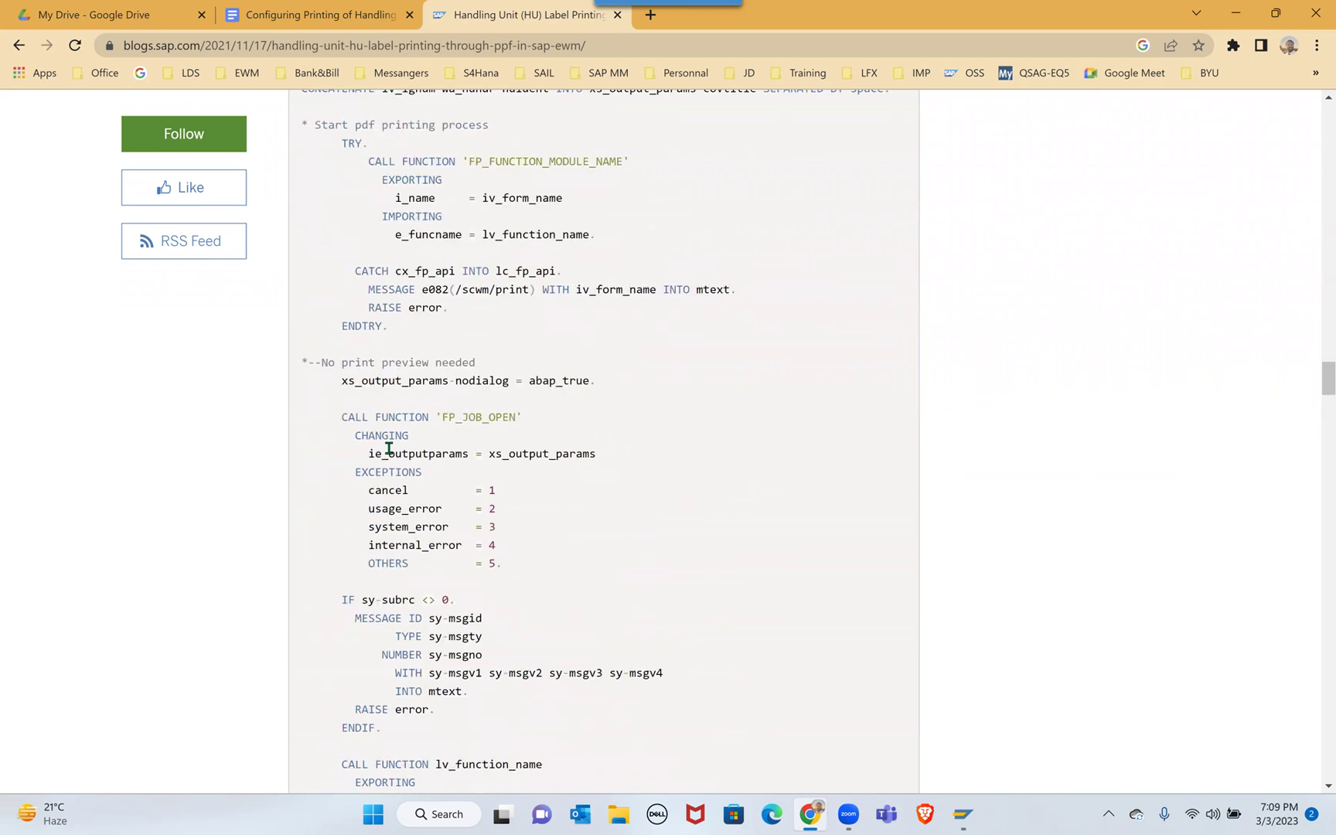
left_click_drag(644, 477, 303, 452)
scroll(578, 572, "down", 9)
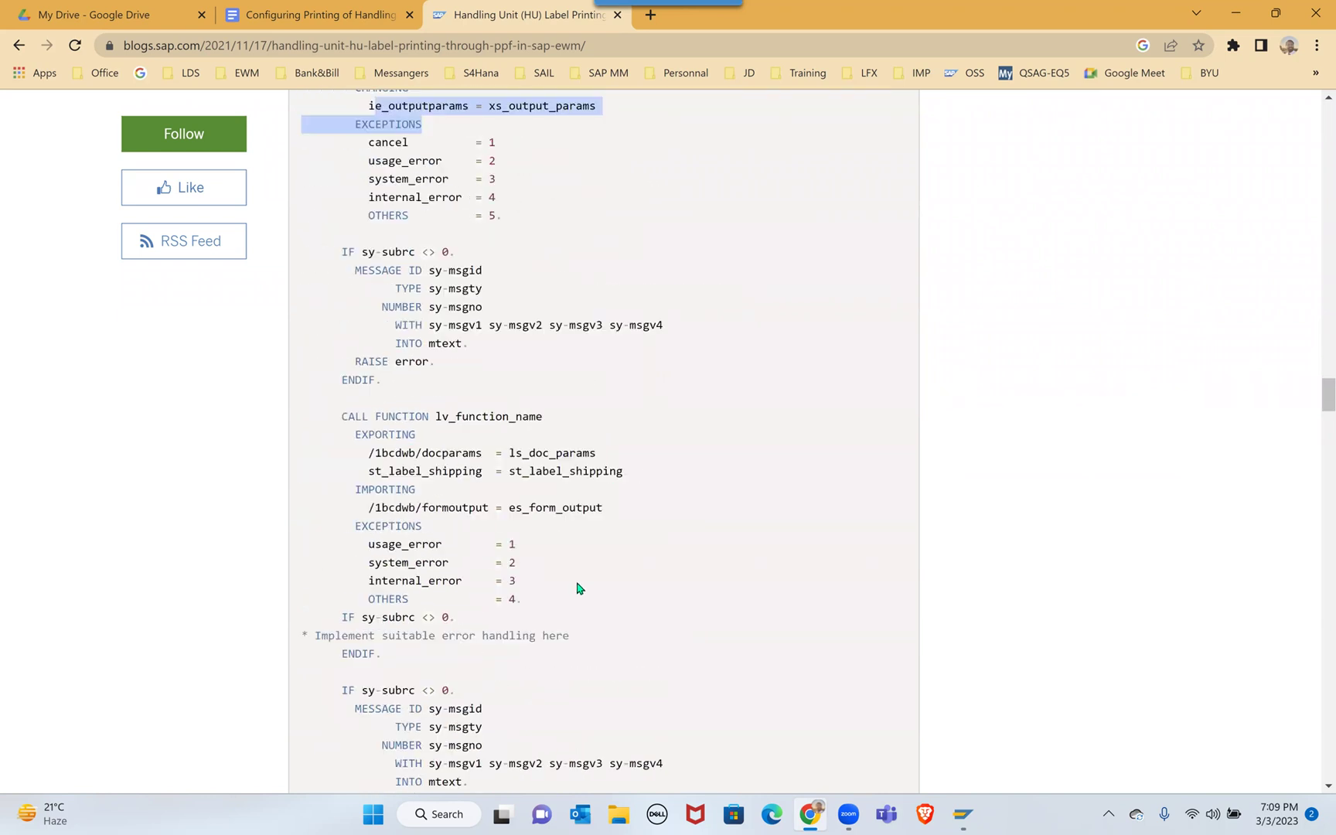
scroll(576, 587, "down", 5)
scroll(579, 597, "down", 13)
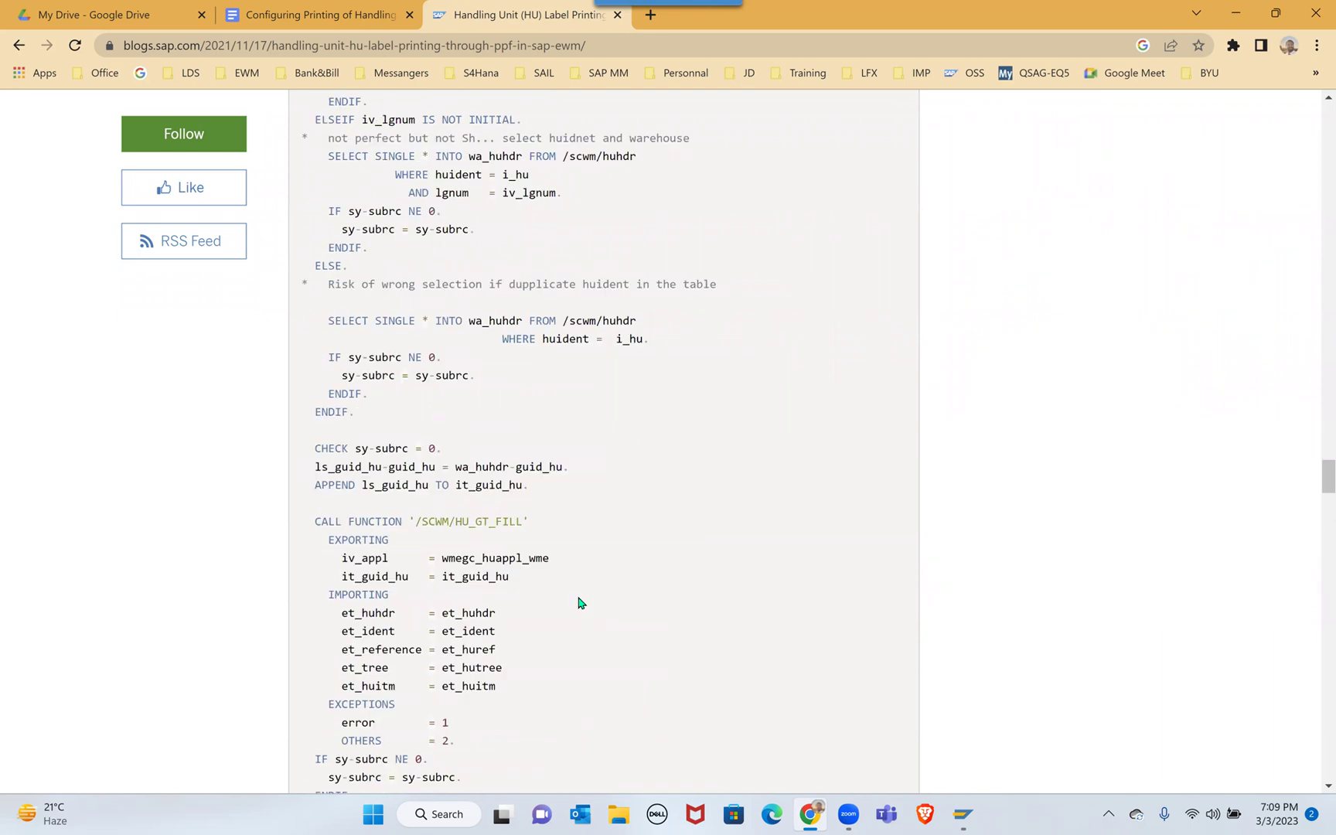
scroll(579, 602, "down", 4)
scroll(578, 606, "down", 4)
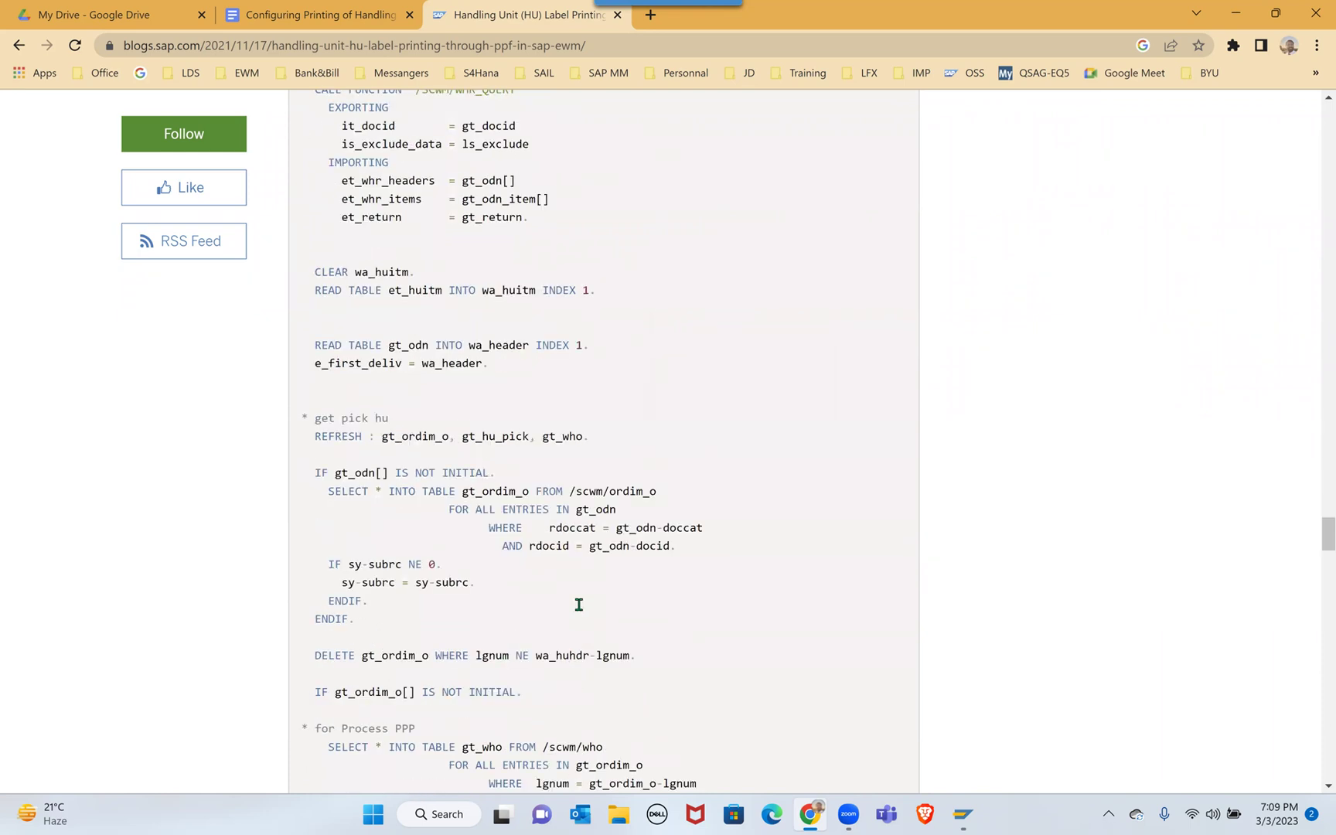
scroll(579, 606, "up", 2)
scroll(578, 609, "down", 18)
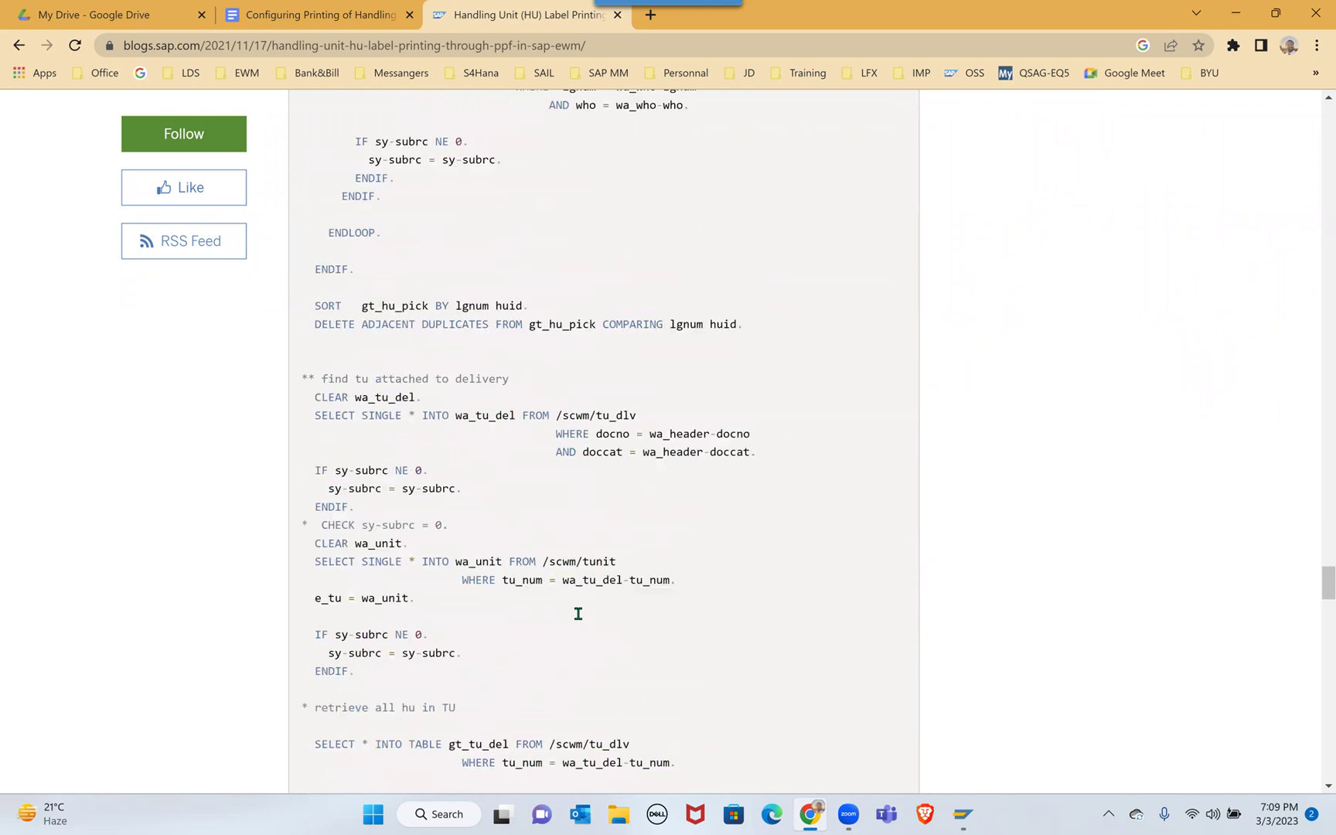
scroll(578, 614, "down", 18)
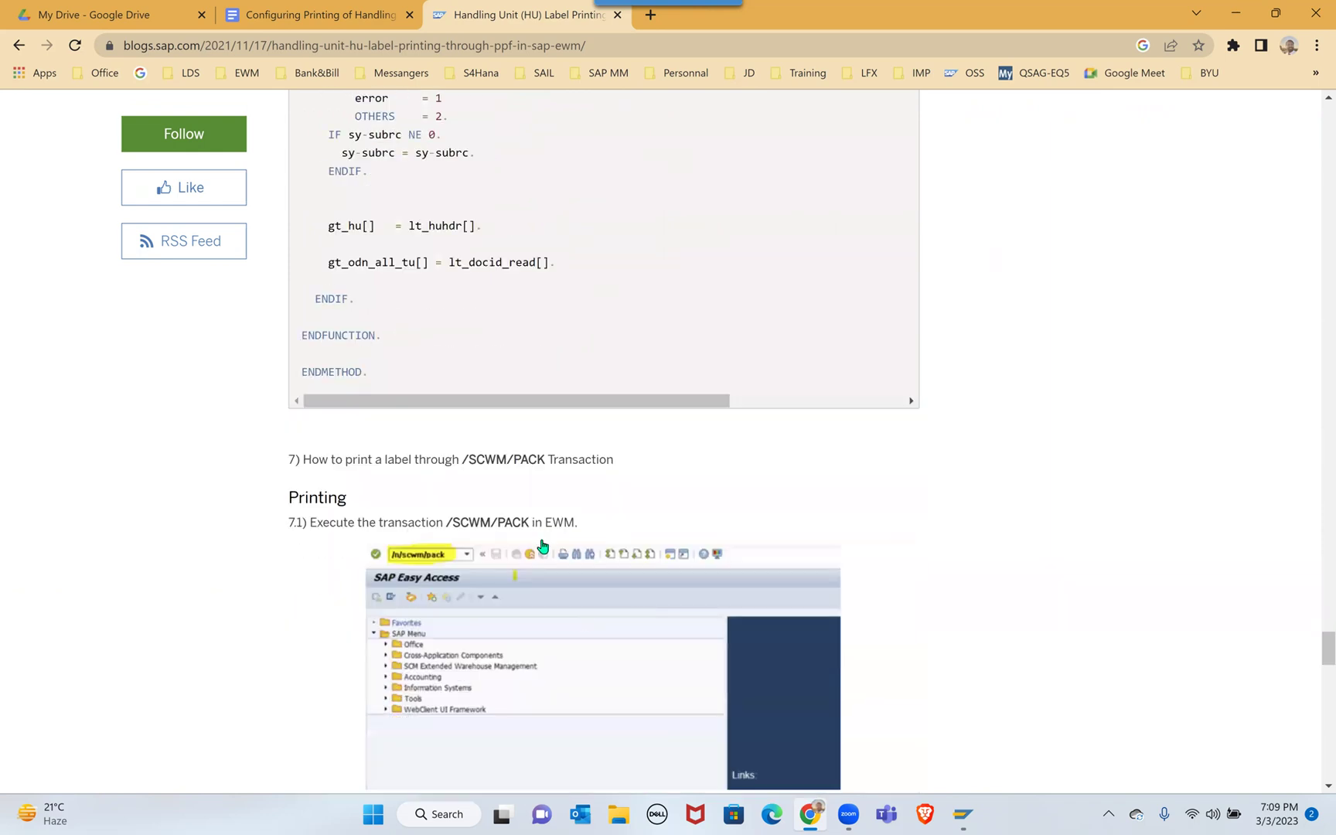
Mark /SCWM/PACK in step 7 and scroll through the blog's spool list and HU label example.
left_click(462, 375)
left_click(549, 382, "shift")
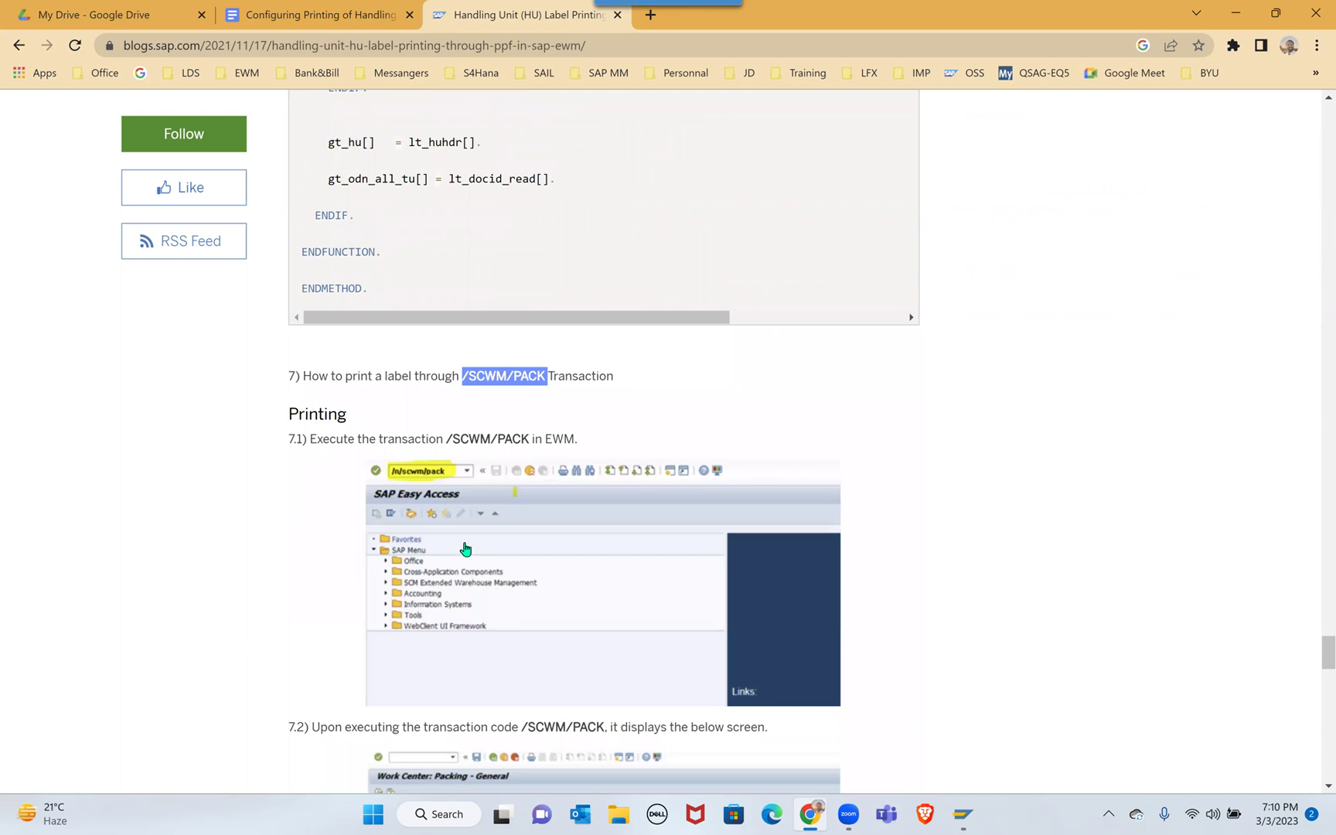
scroll(466, 549, "down", 5)
scroll(489, 534, "down", 4)
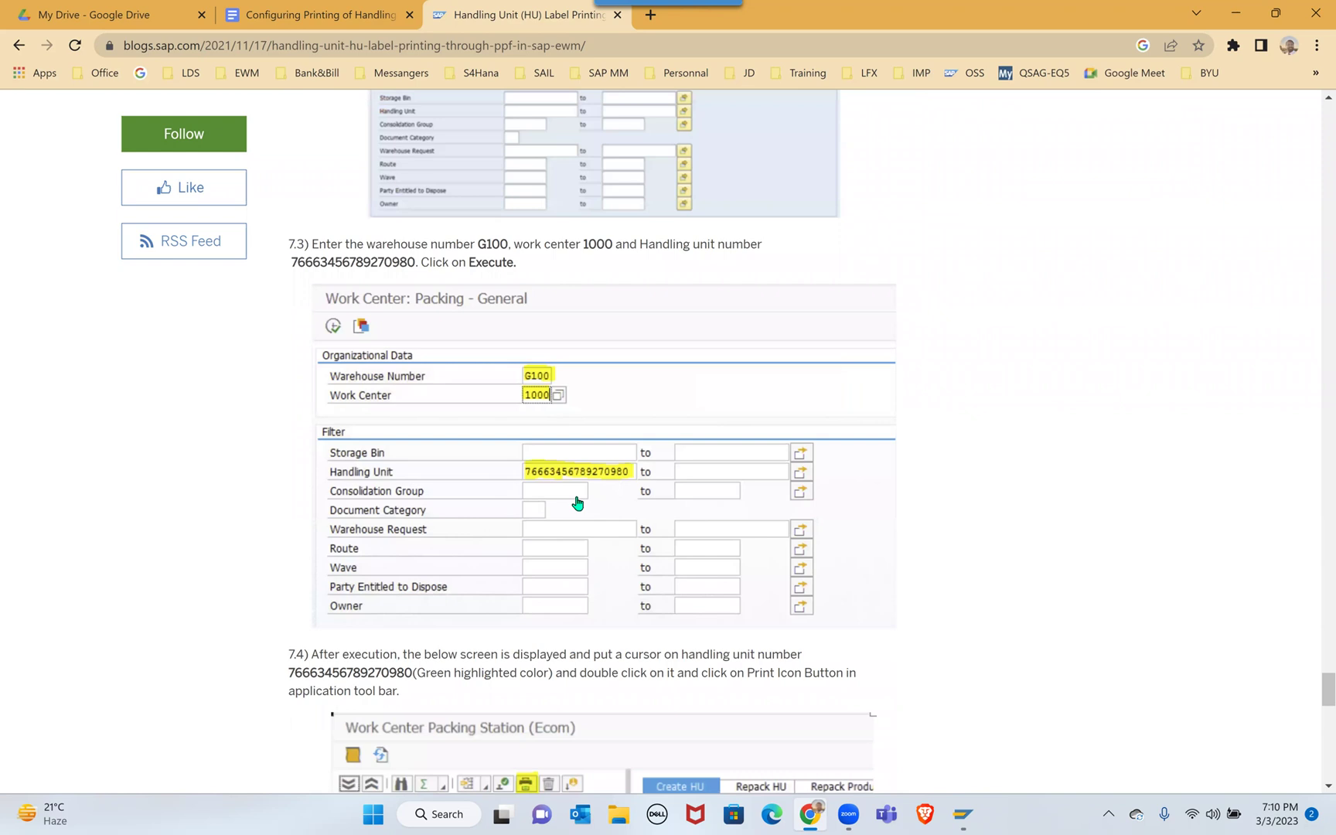
scroll(589, 570, "down", 3)
scroll(587, 570, "down", 2)
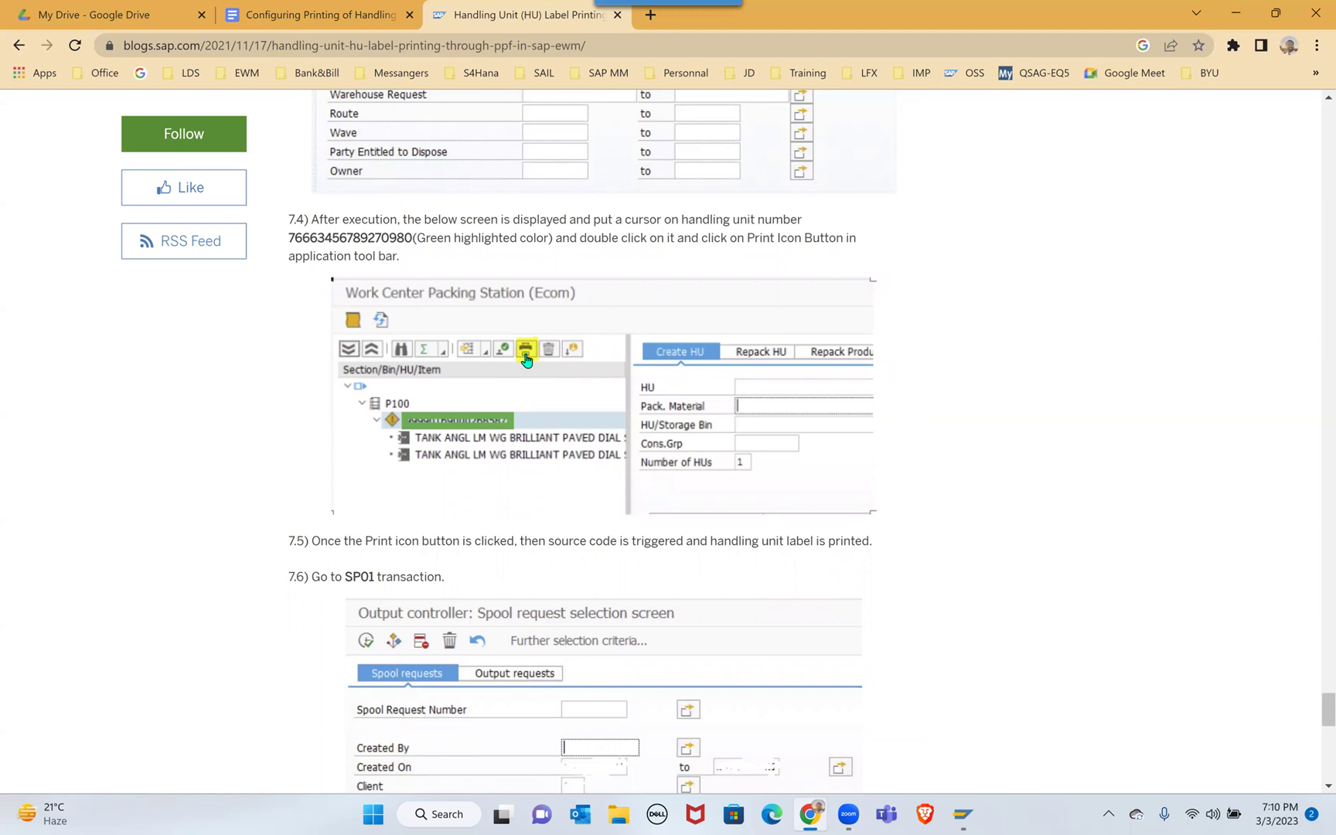
scroll(534, 455, "down", 3)
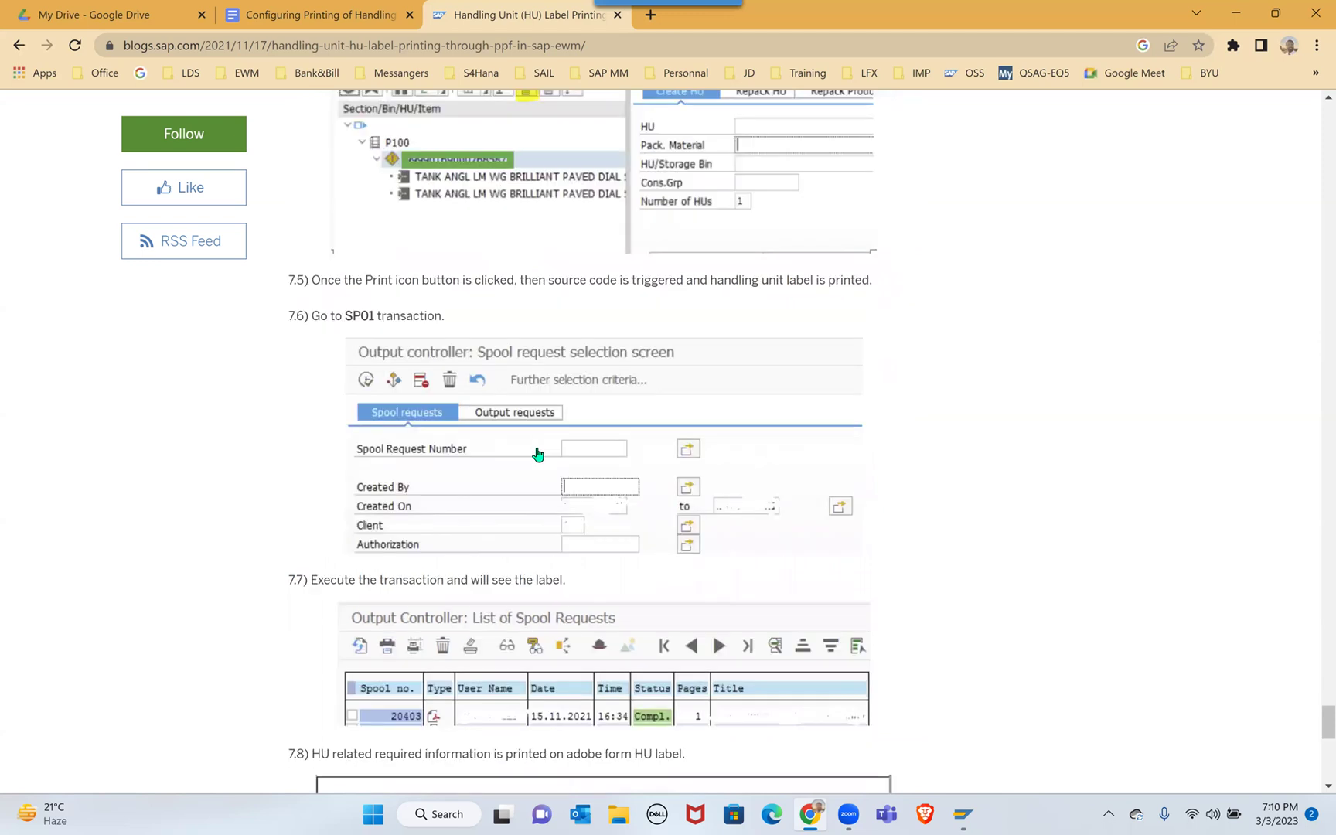
scroll(539, 459, "down", 8)
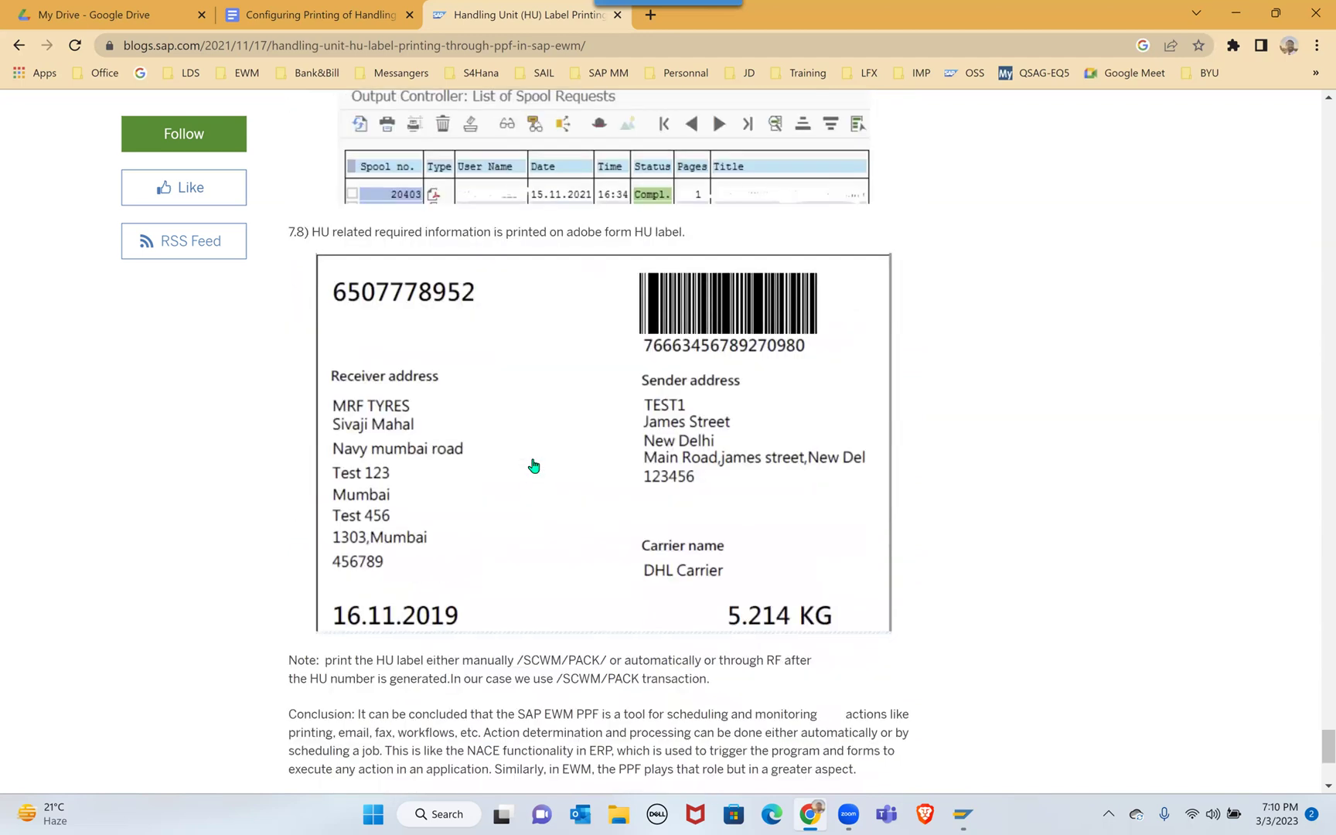
scroll(532, 468, "down", 2)
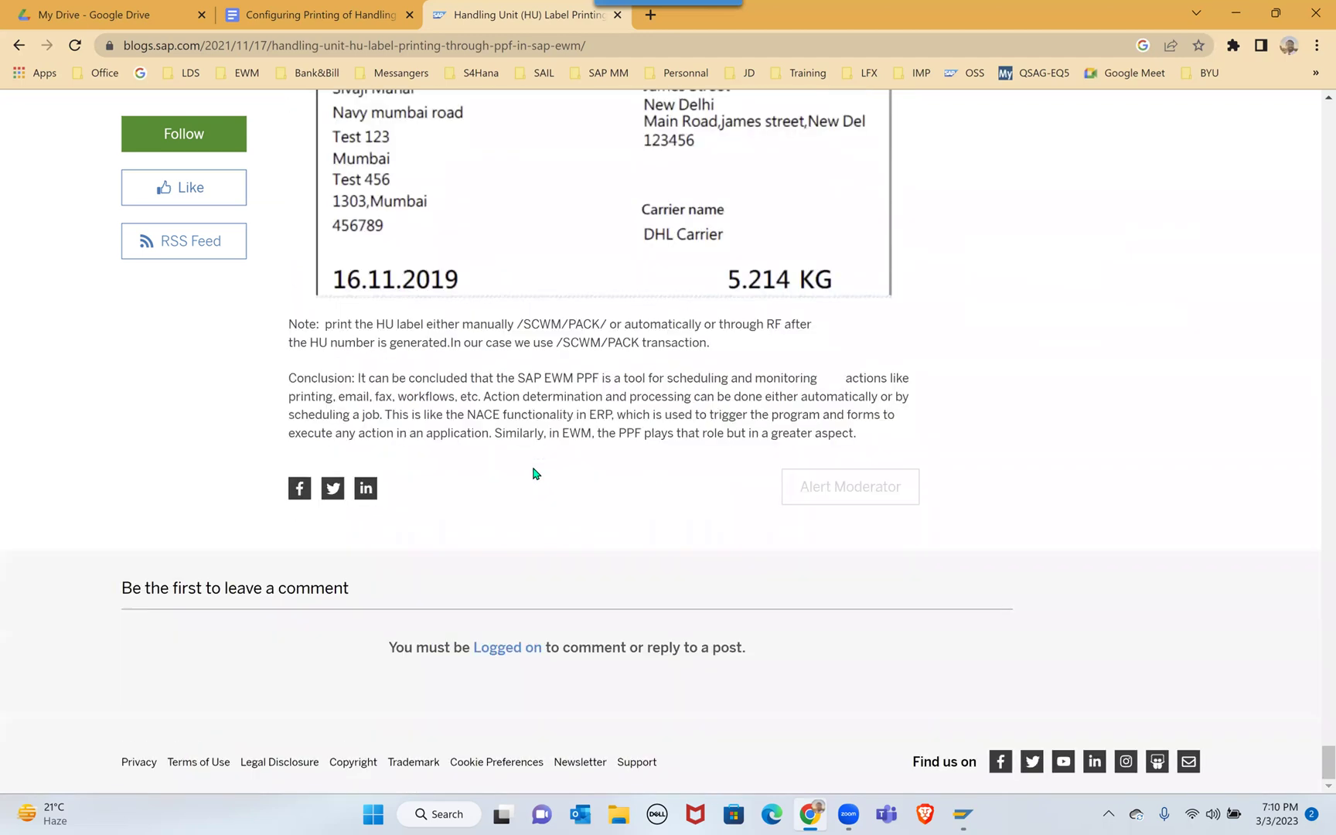
scroll(533, 473, "up", 5)
scroll(851, 765, "up", 3)
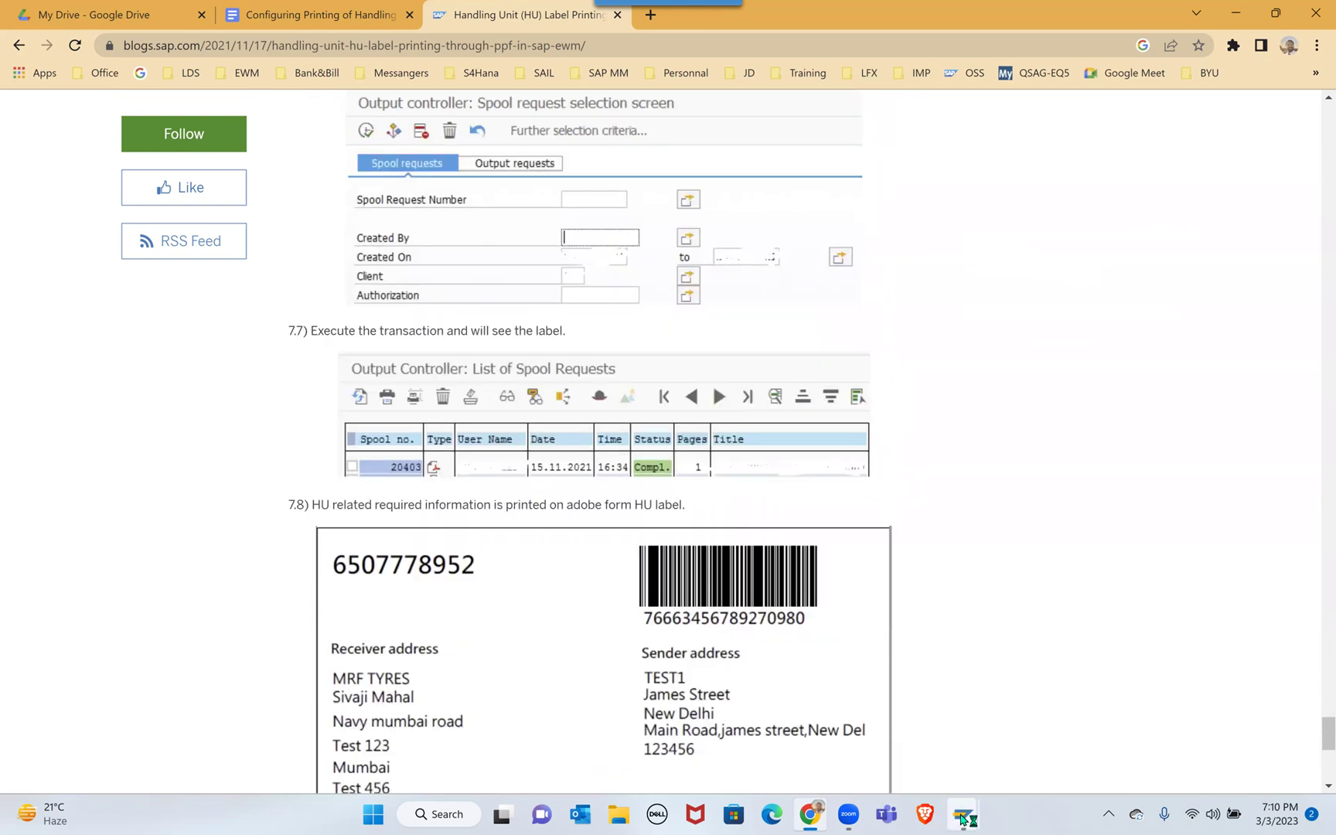
Back in the Warehouse Monitor, list handling units via Stock and Bin > Handling Unit.
mouse_move(963, 815)
left_click(996, 719)
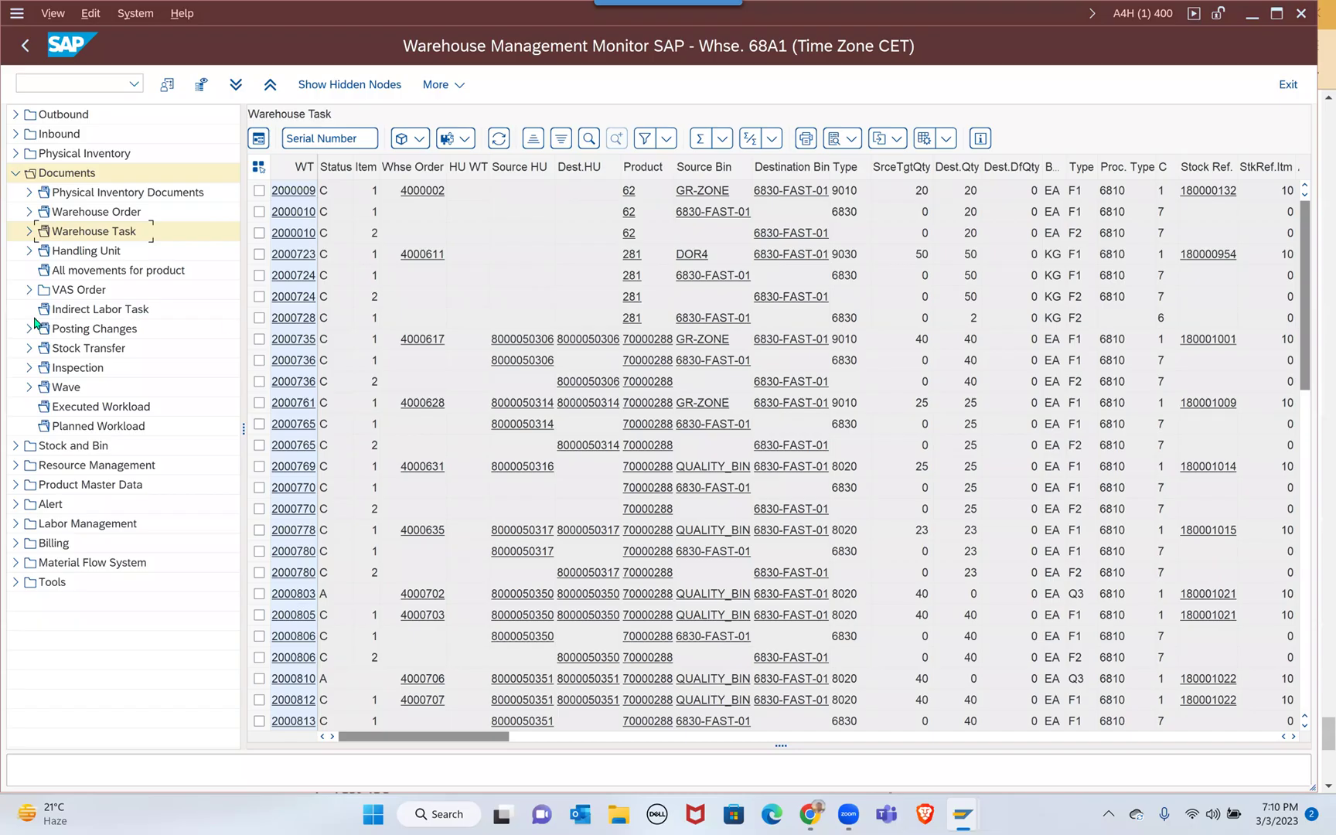
left_click(16, 174)
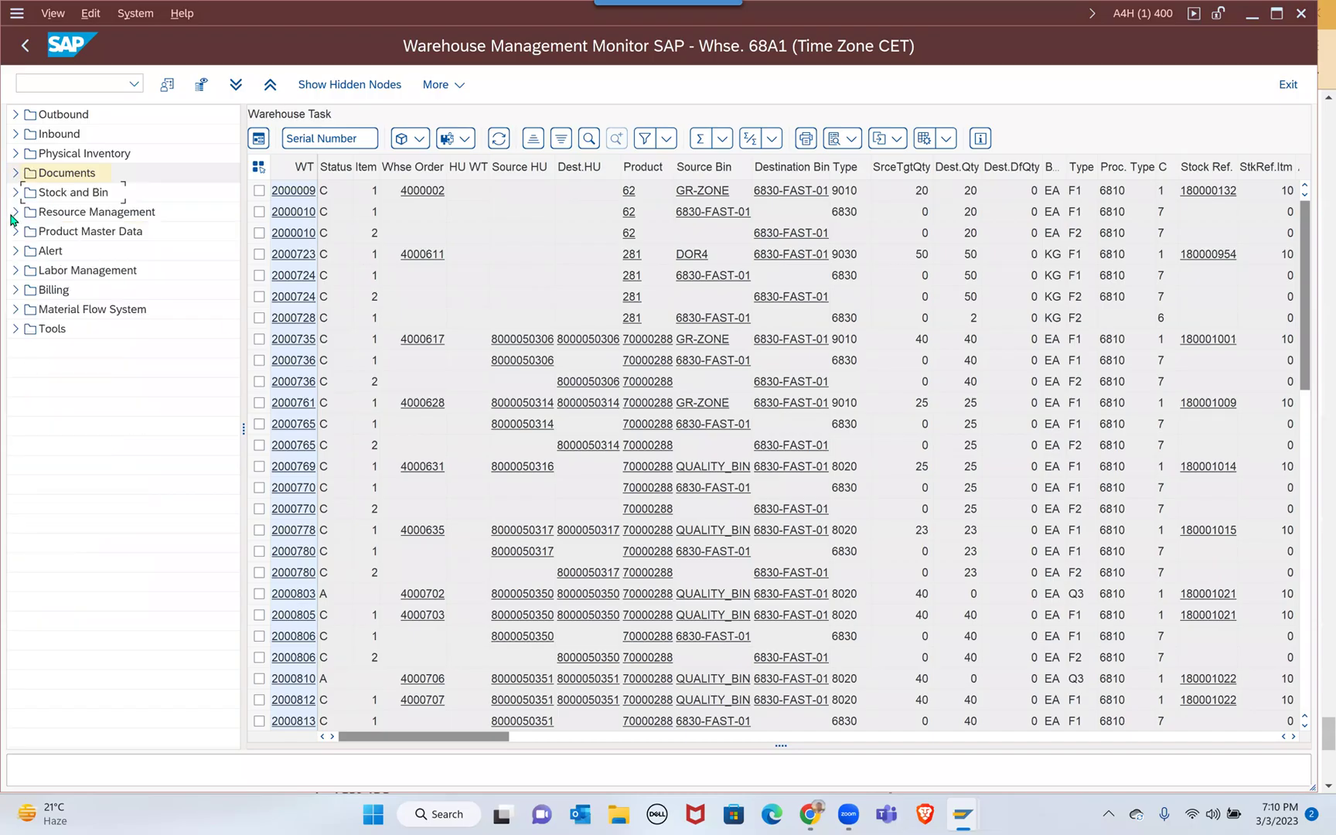
left_click(15, 194)
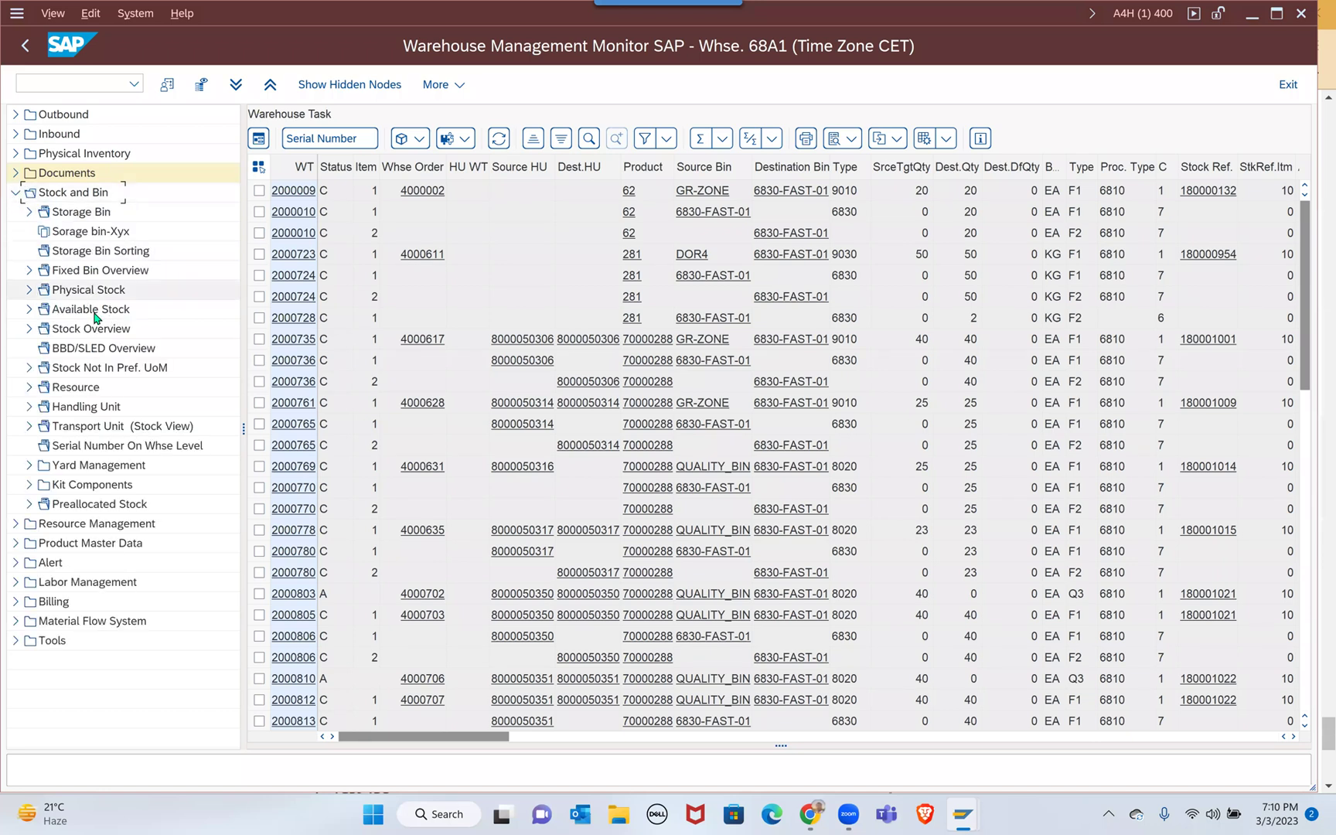
left_click(91, 413)
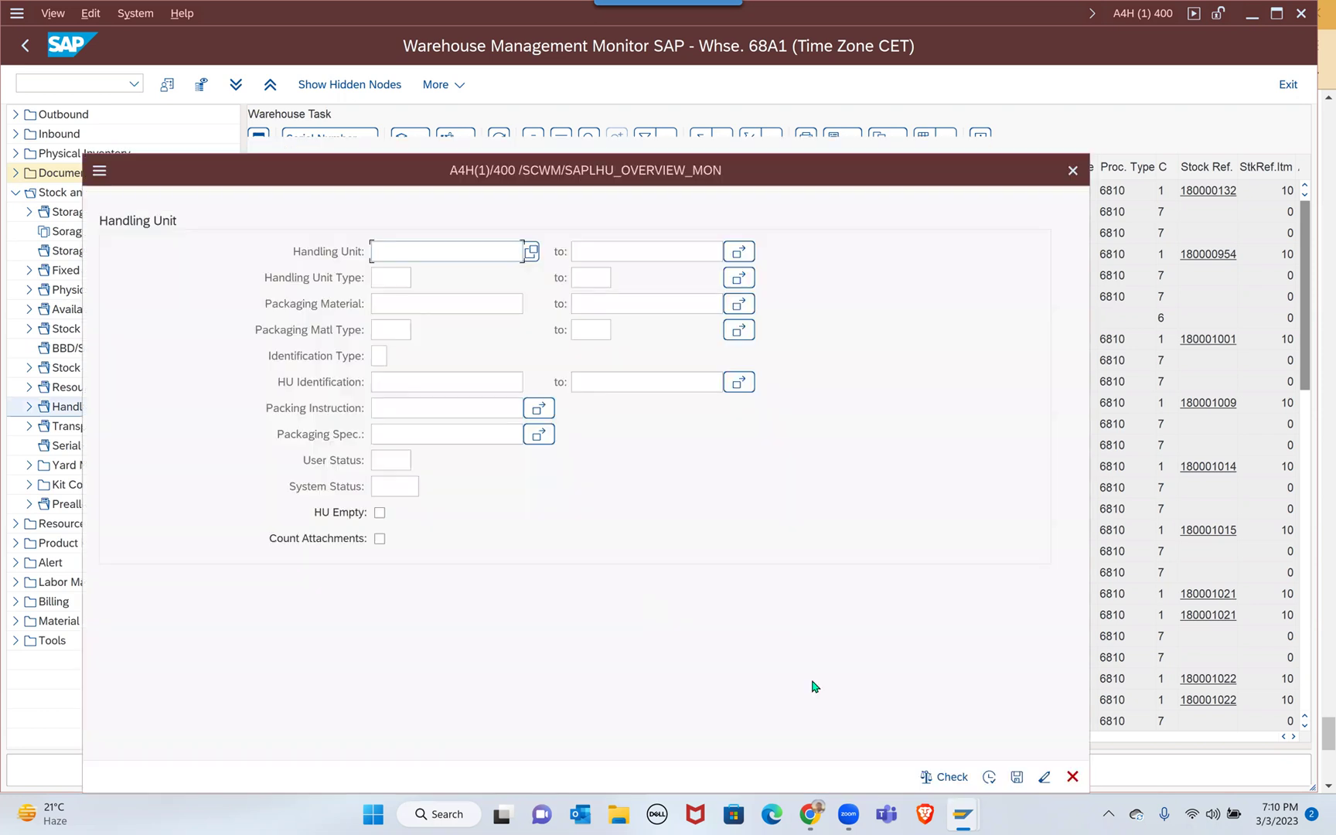
left_click(989, 776)
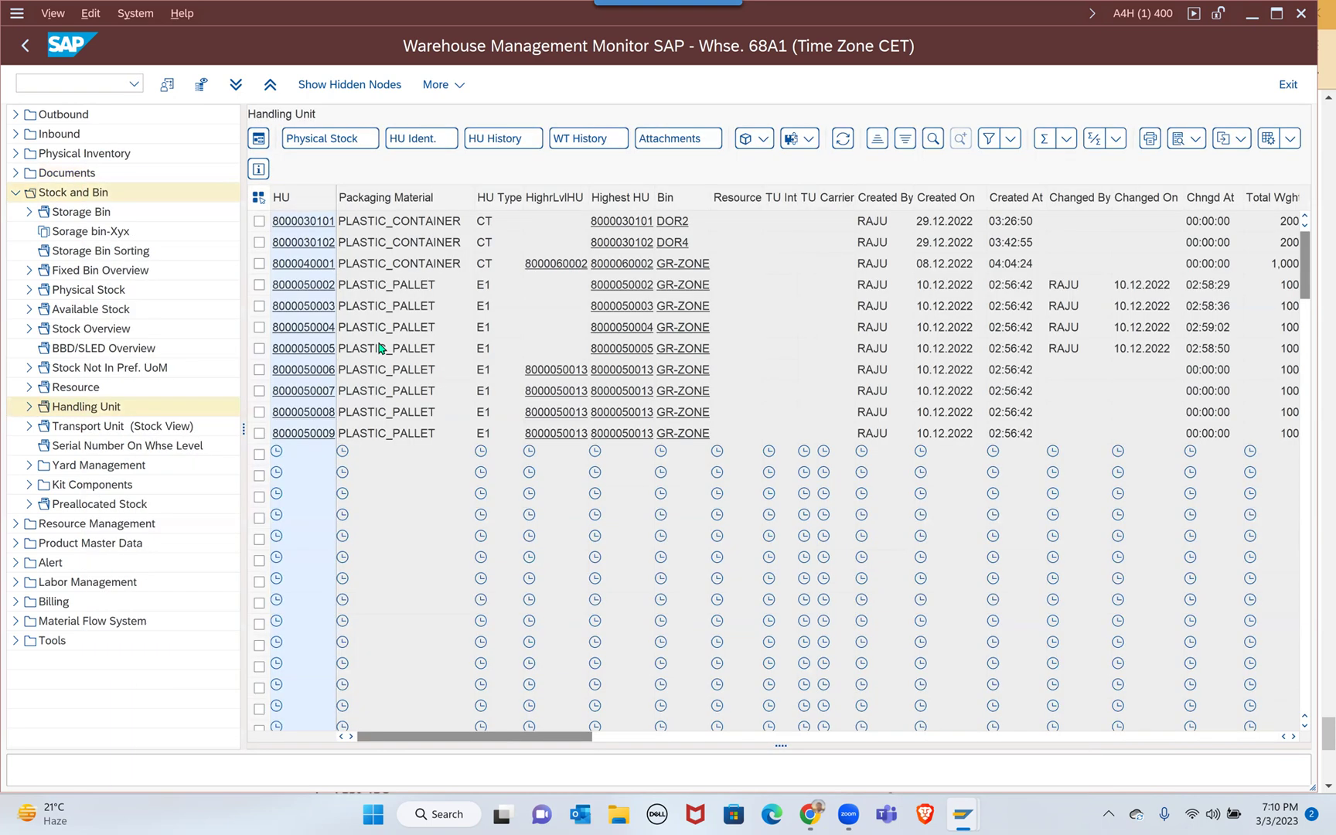
left_click(259, 222)
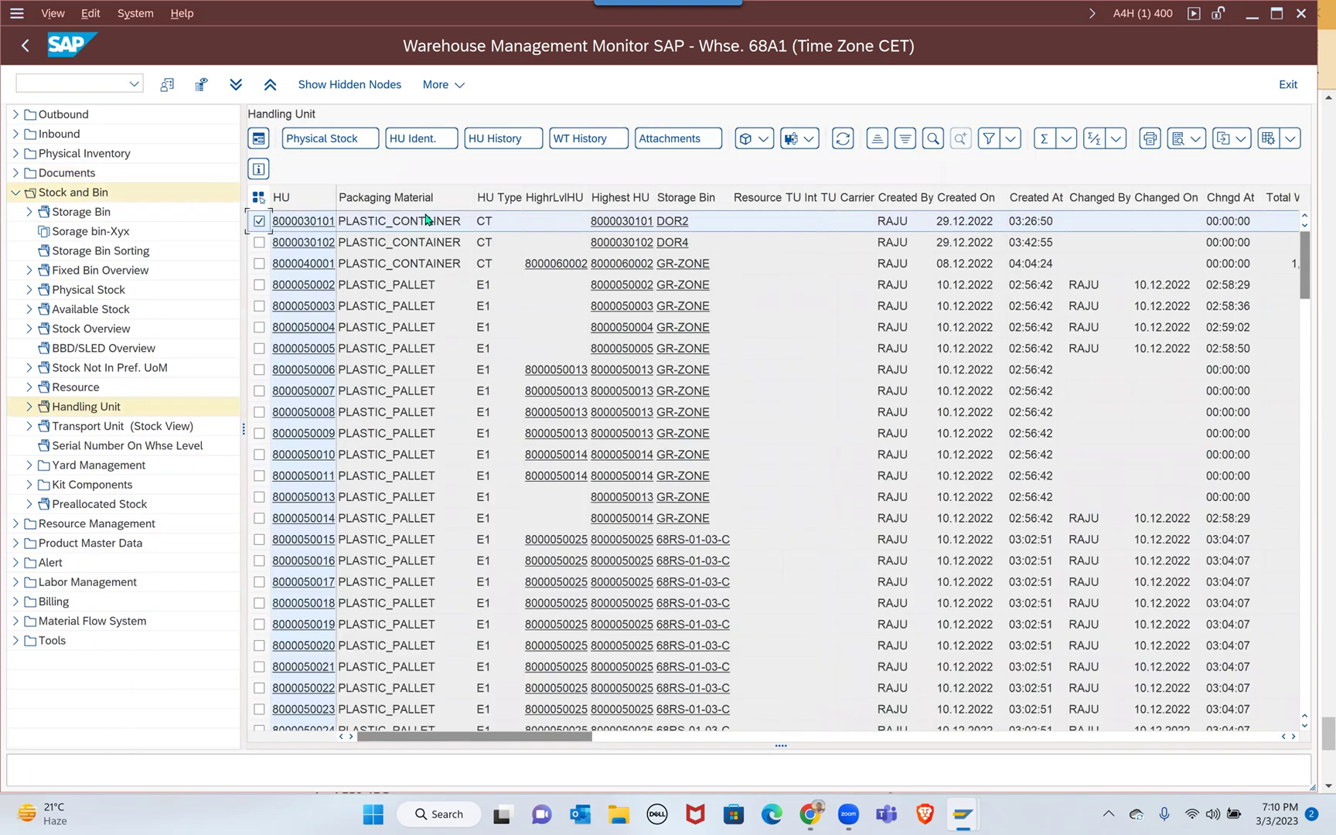
left_click(766, 140)
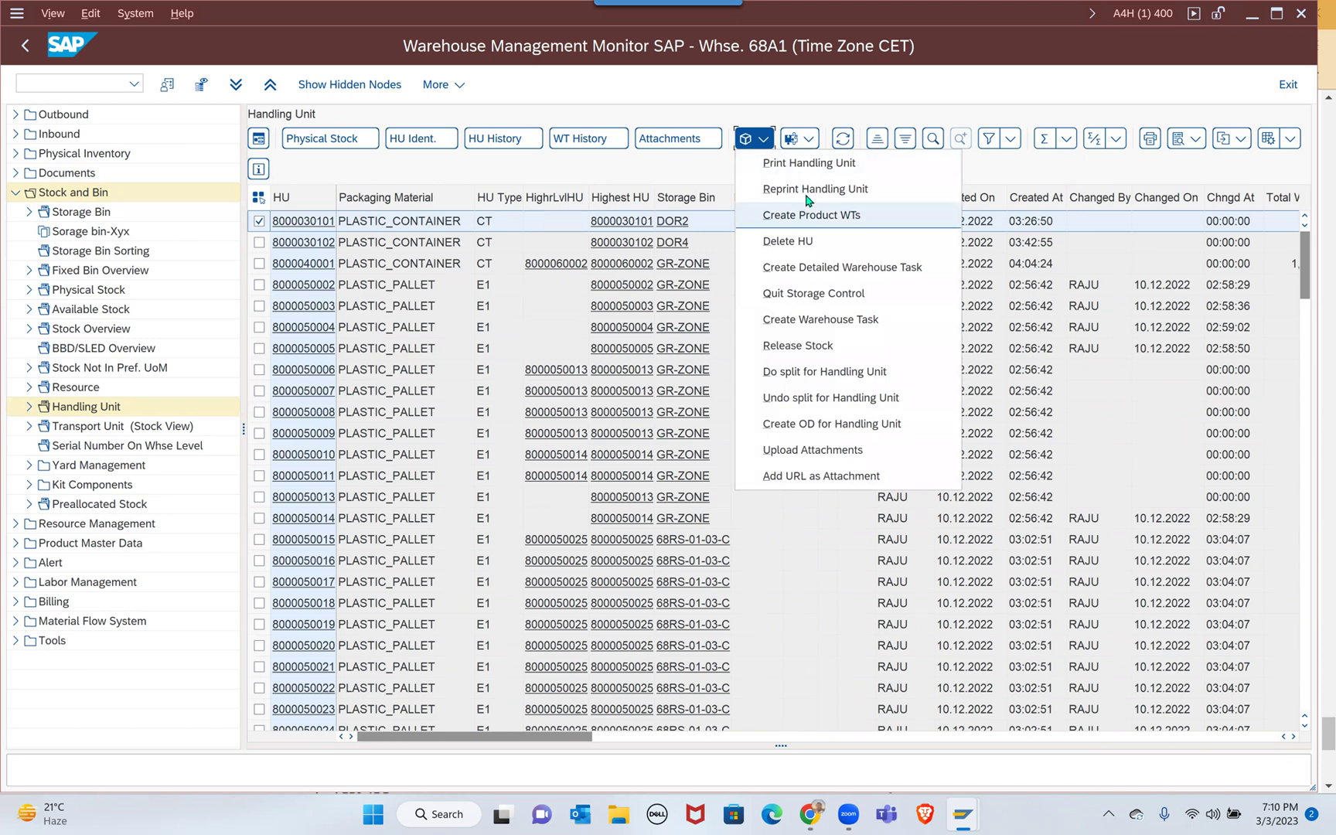
left_click(804, 166)
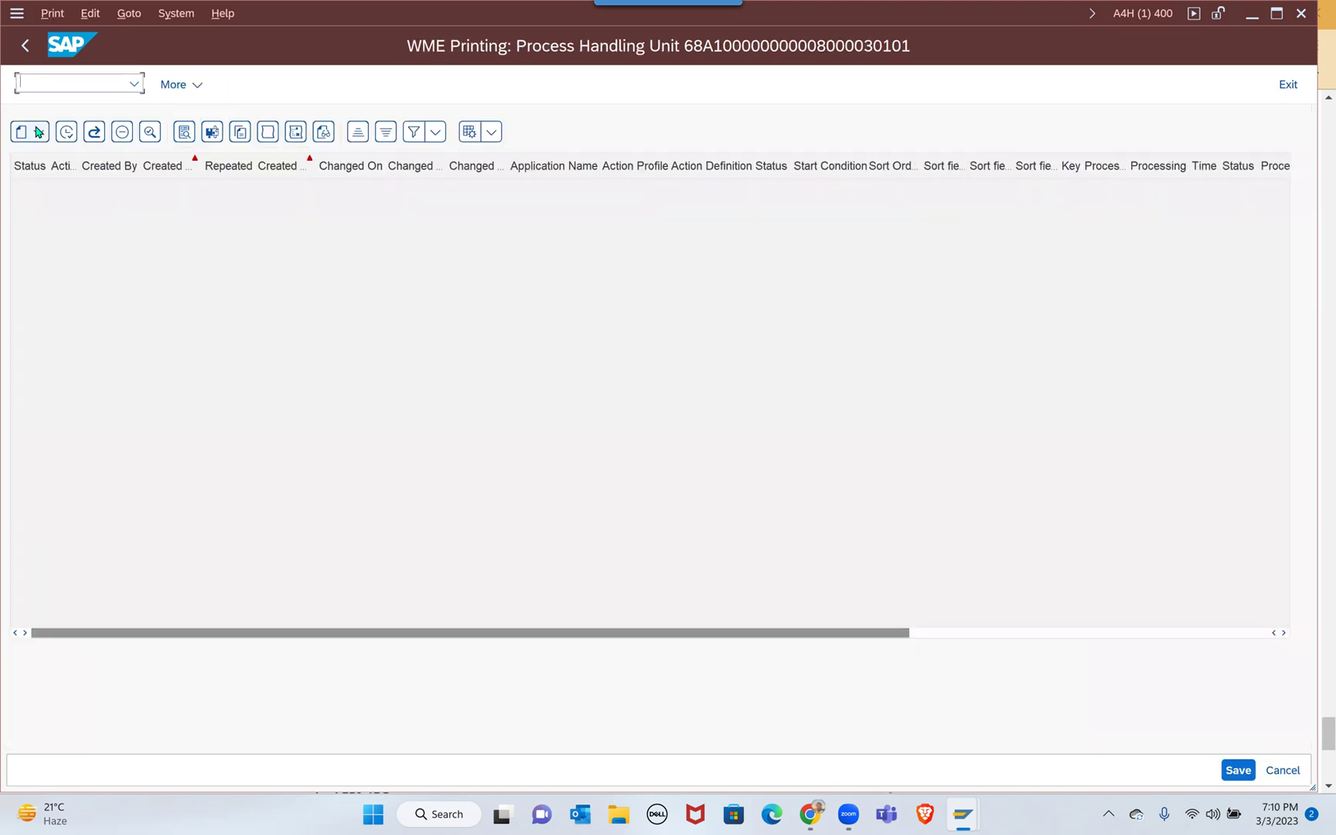
left_click(44, 140)
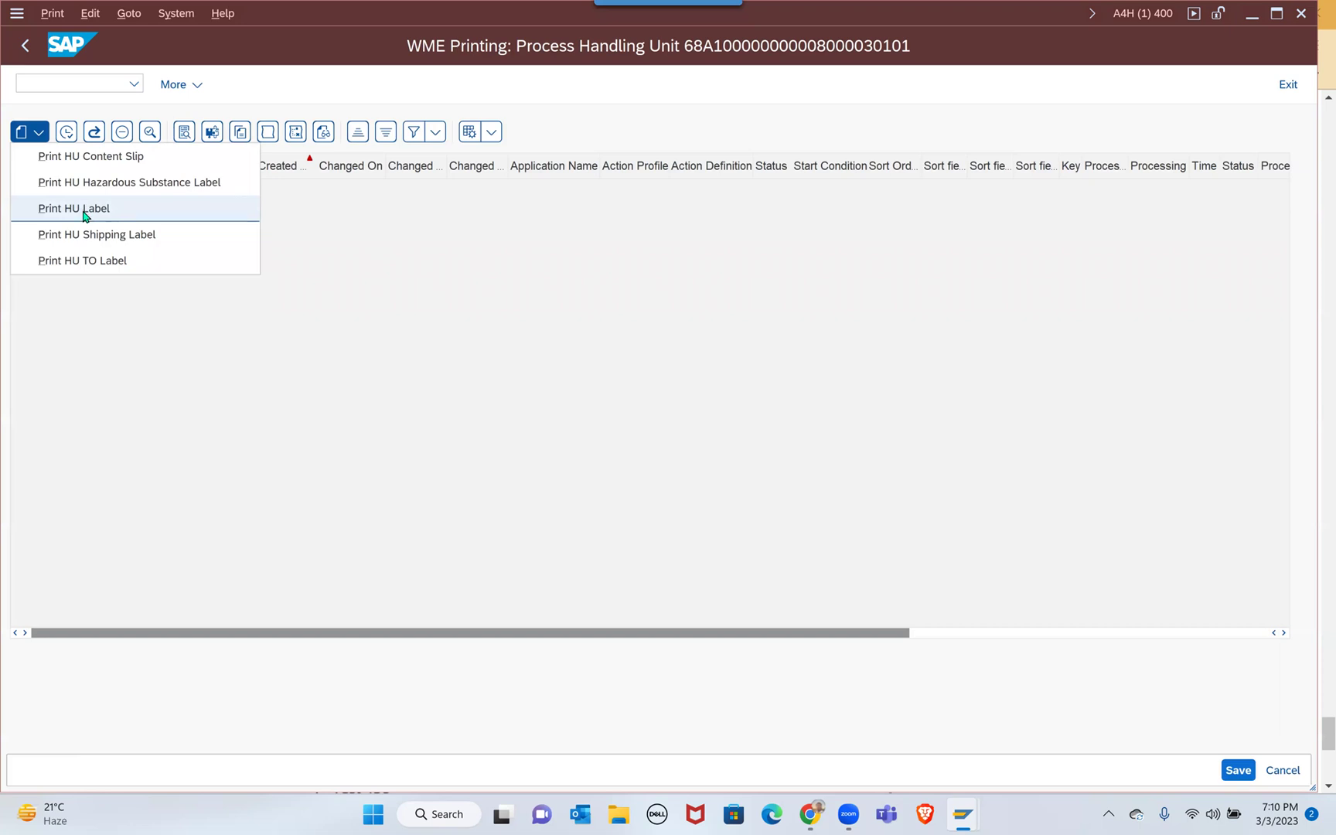
left_click(85, 214)
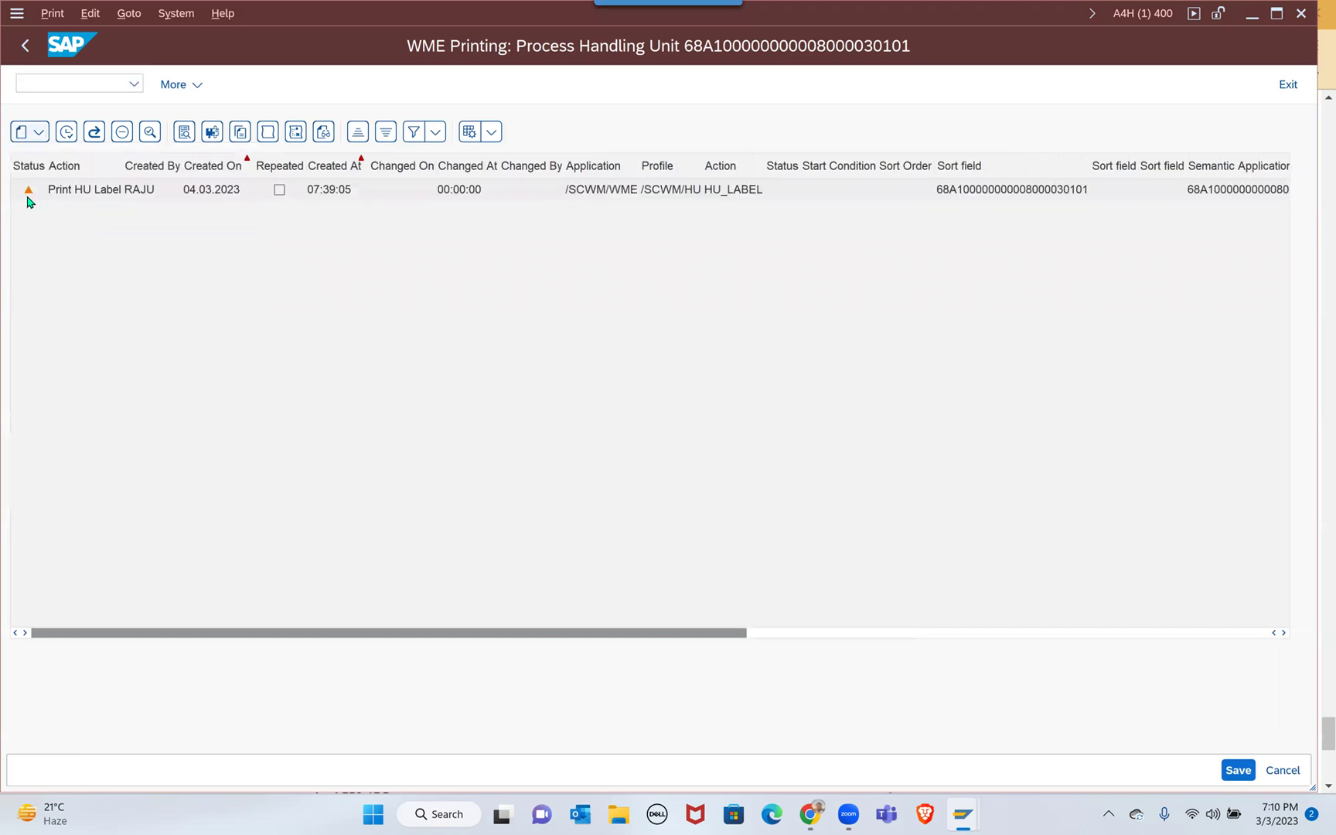
left_click(28, 194)
left_click(67, 131)
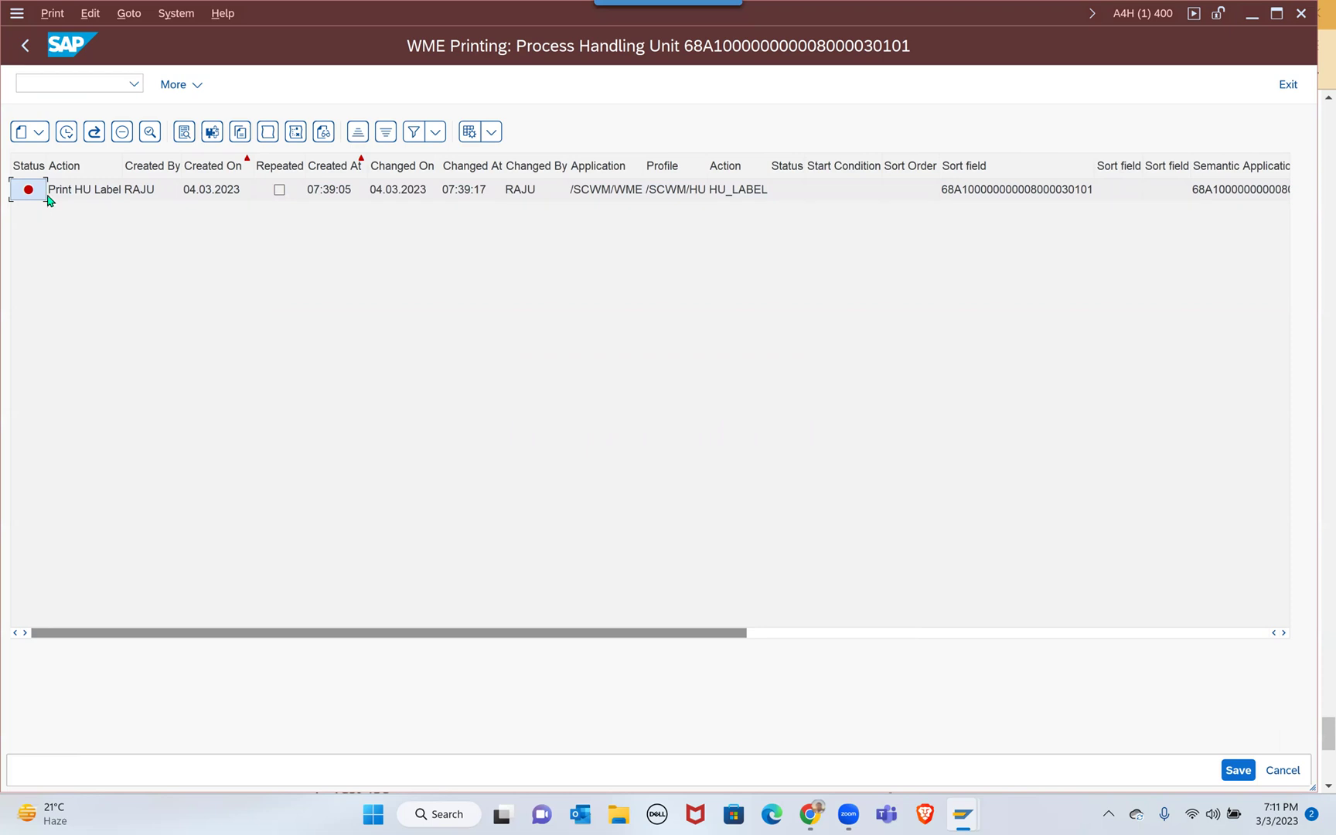
mouse_move(41, 197)
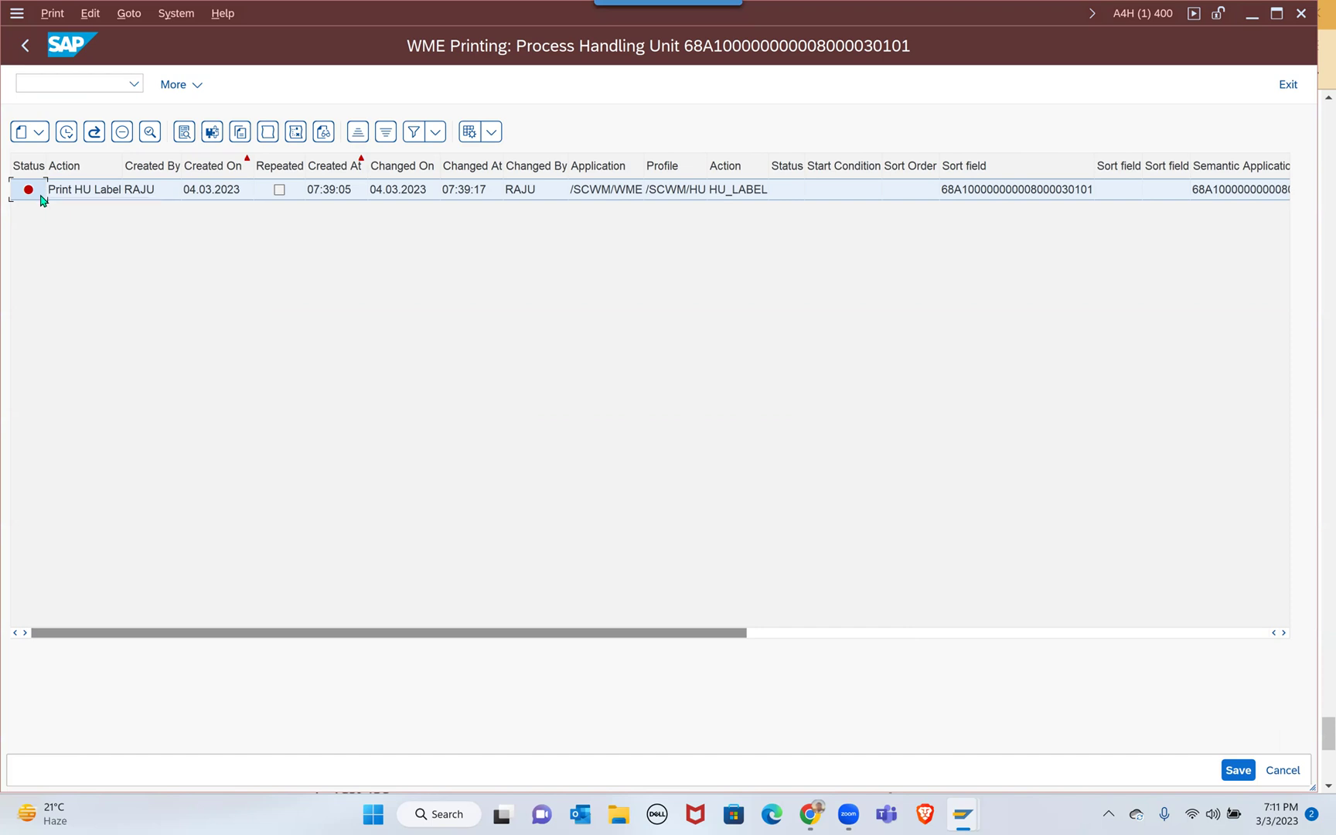
left_click(24, 47)
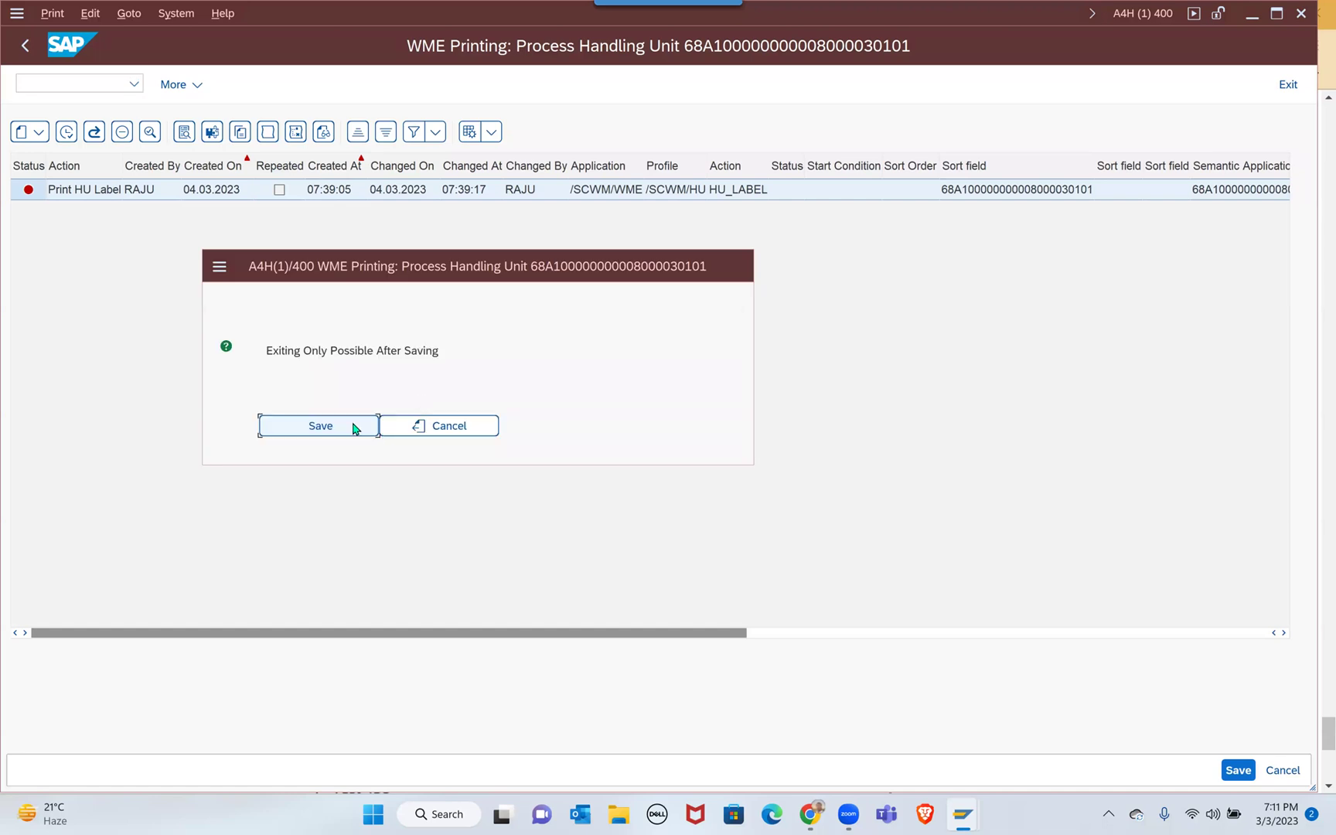
left_click(353, 426)
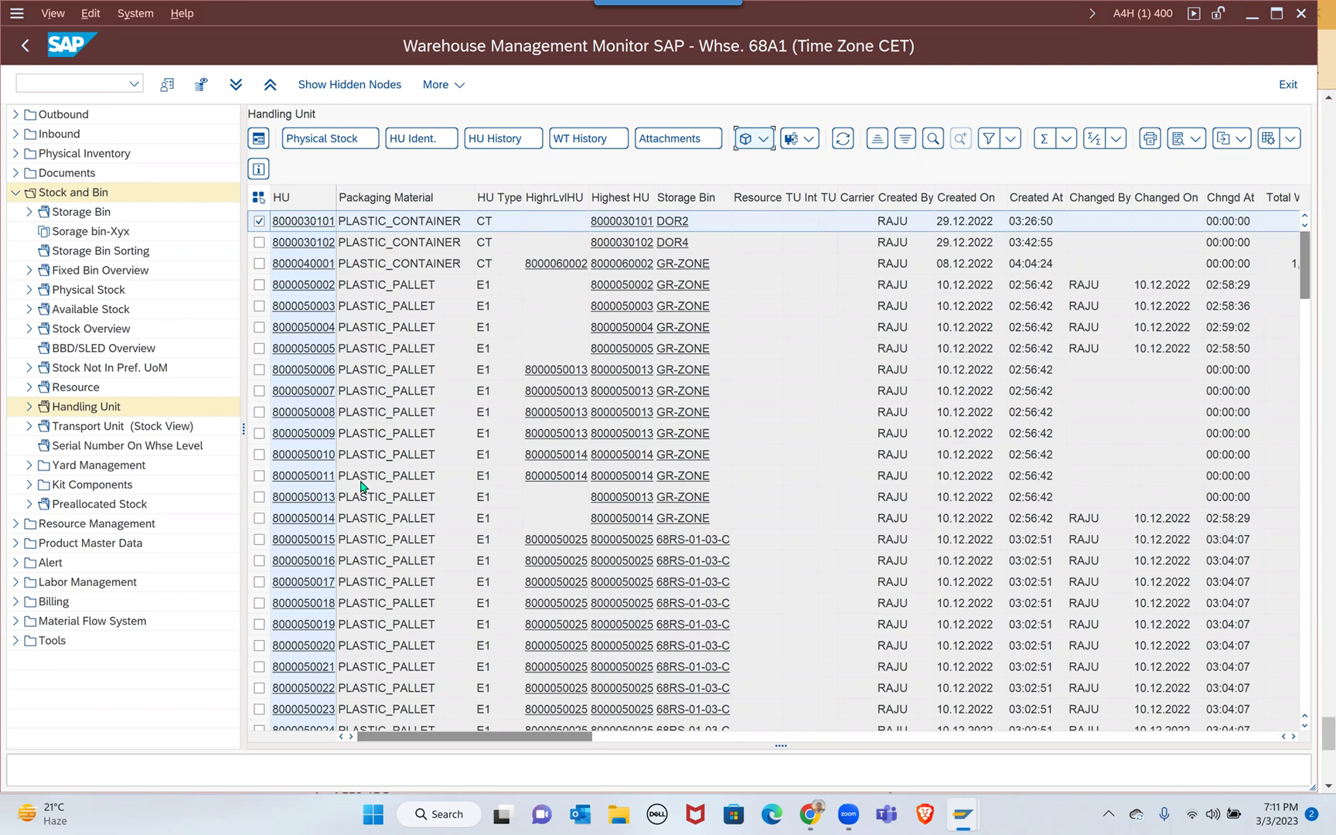
Switch between SAP and Chrome with Alt+Tab, ending on the HU label printing blog.
key("alt+Tab")
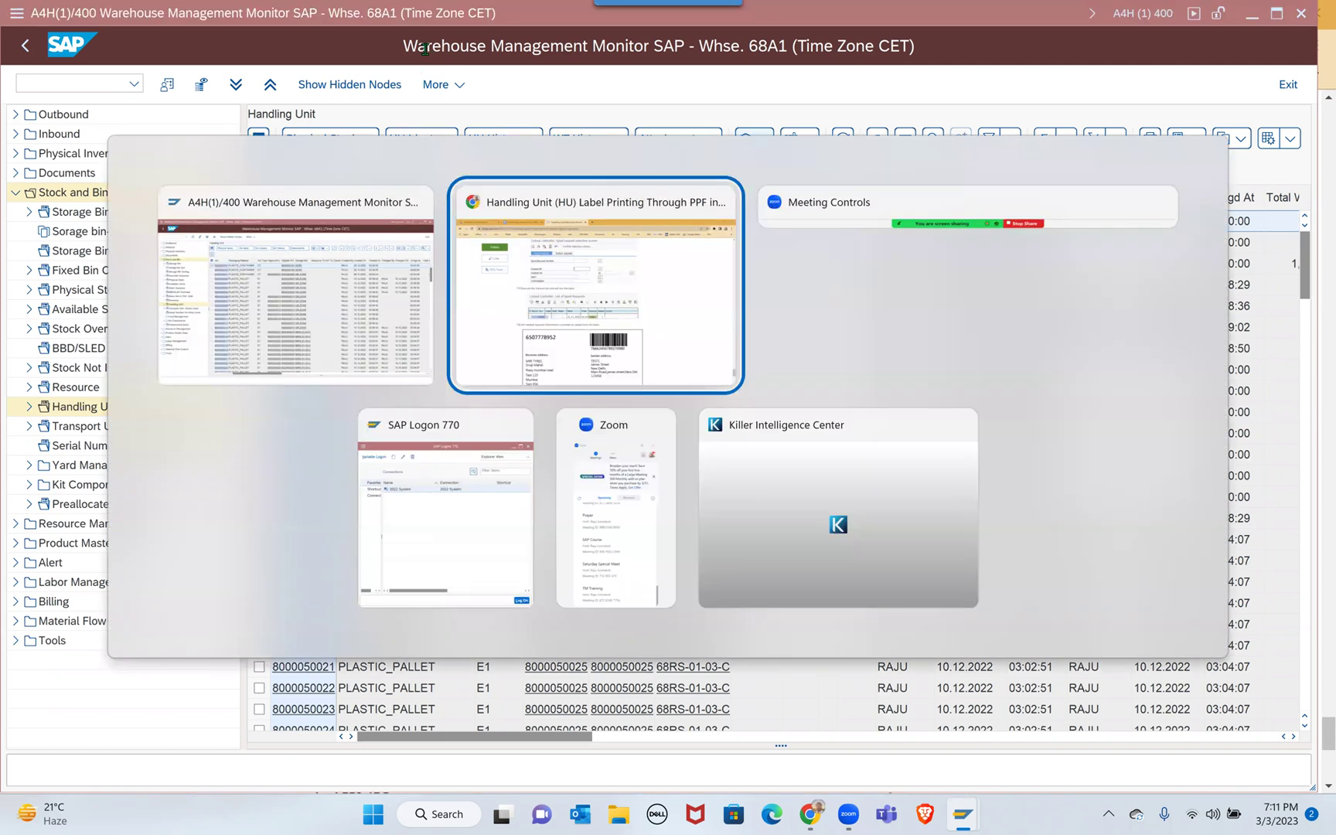
left_click(426, 48)
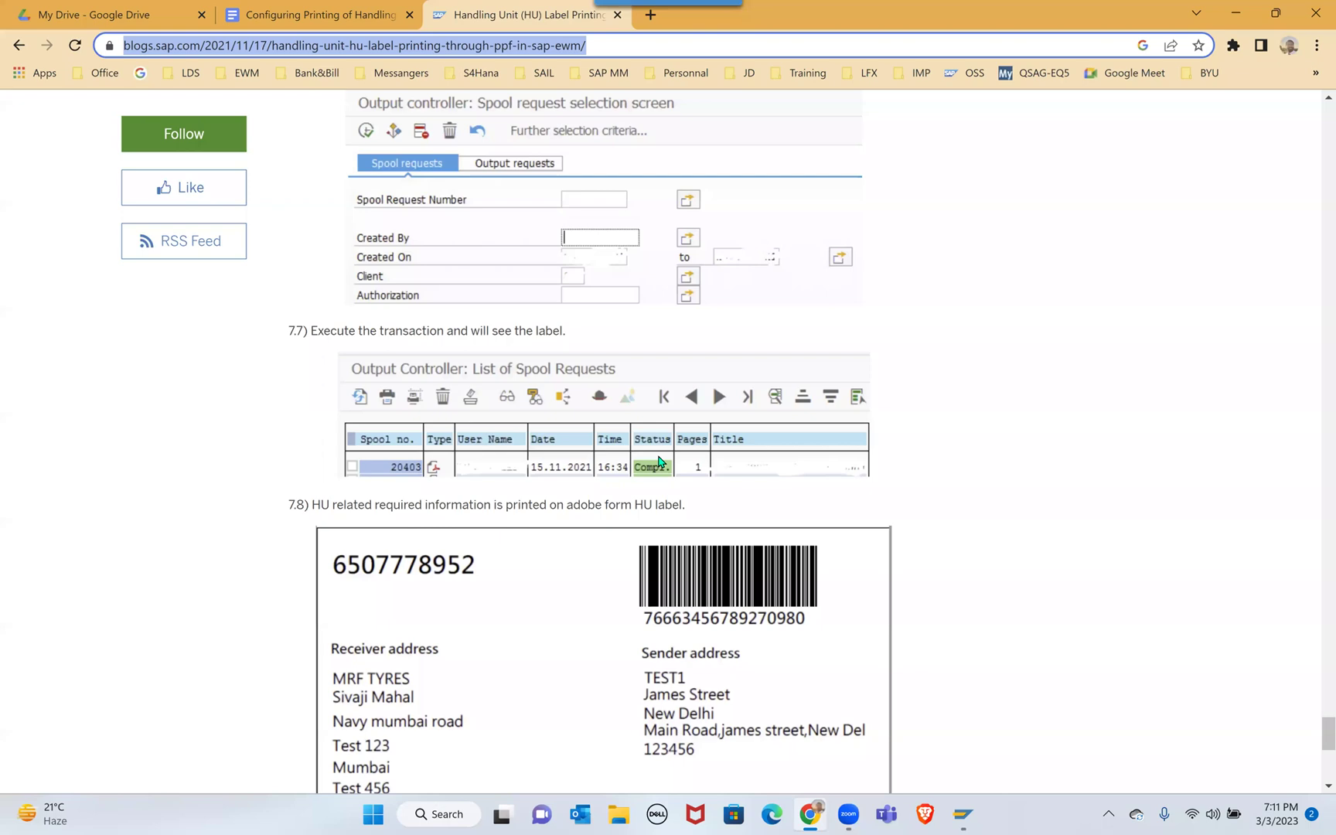
key("alt+Tab")
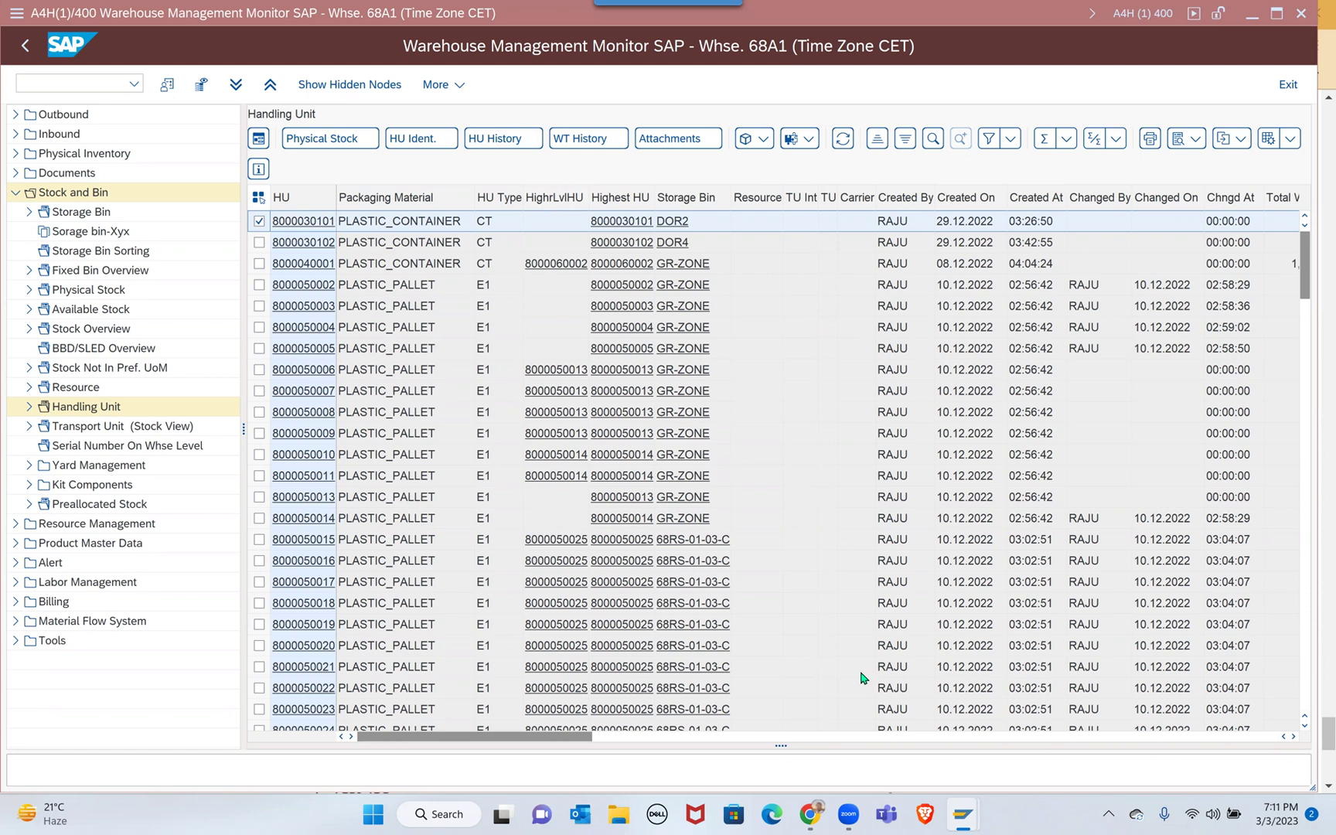
key("alt+Tab")
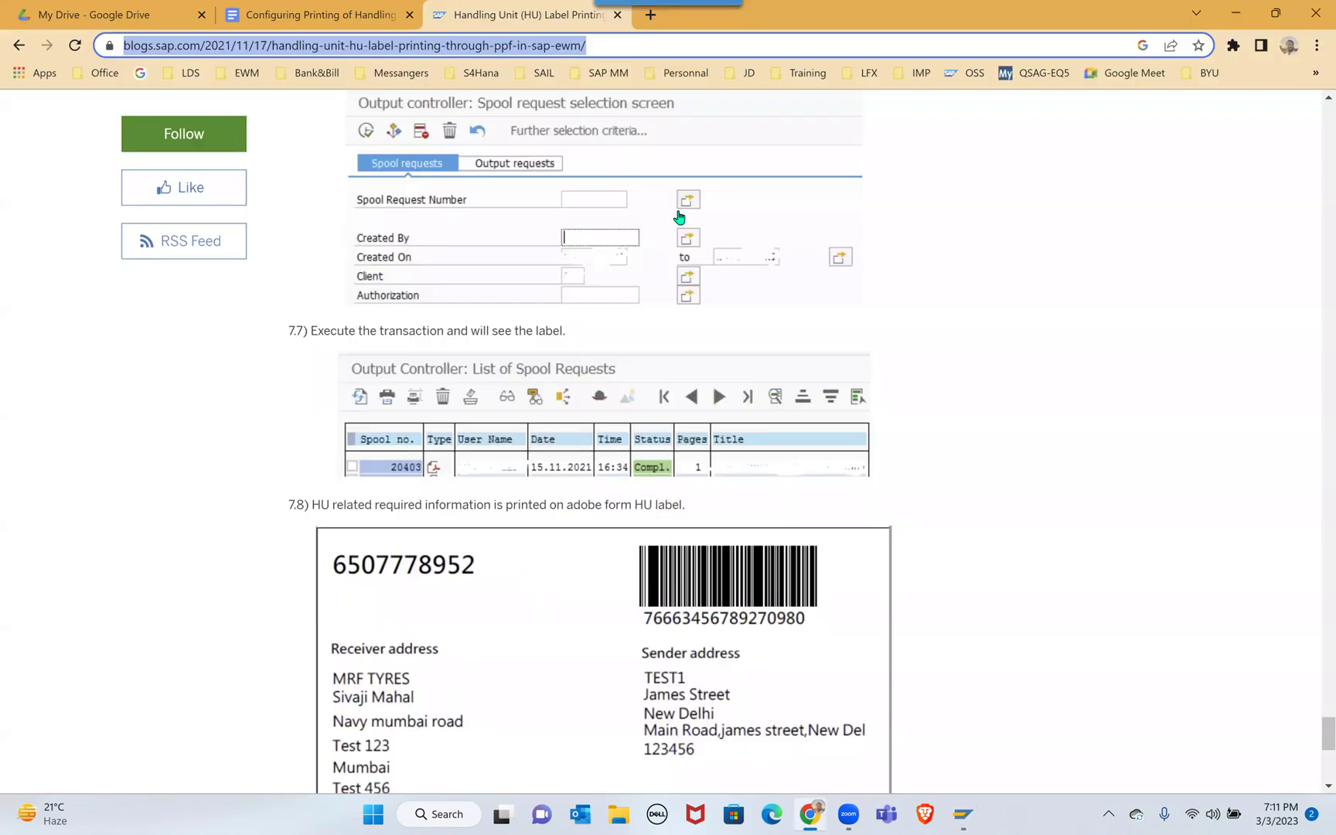
Scroll the blog to the bottom and back up to section 7 on printing via /SCWM/PACK.
scroll(726, 211, "down", 3)
left_click(550, 547)
scroll(550, 546, "down", 4)
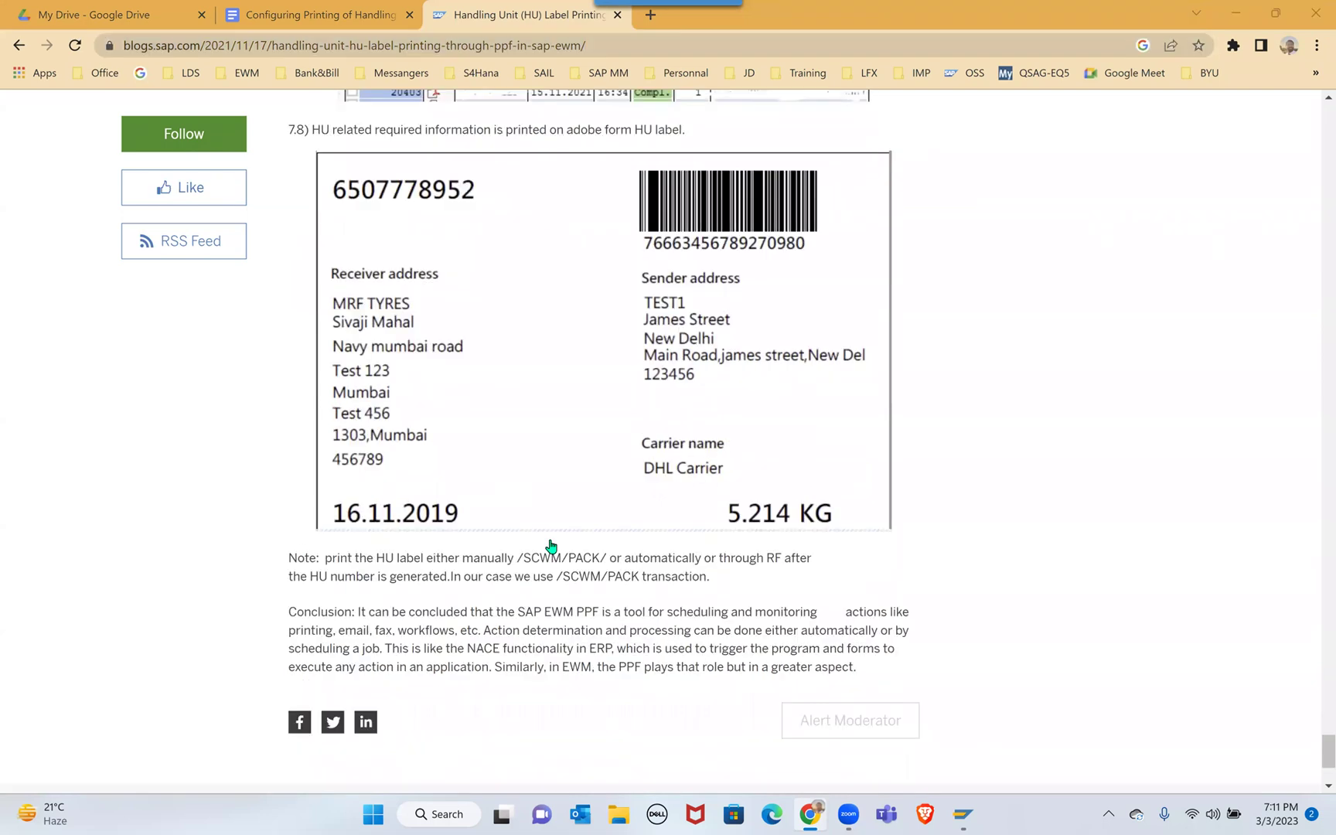
scroll(550, 546, "up", 20)
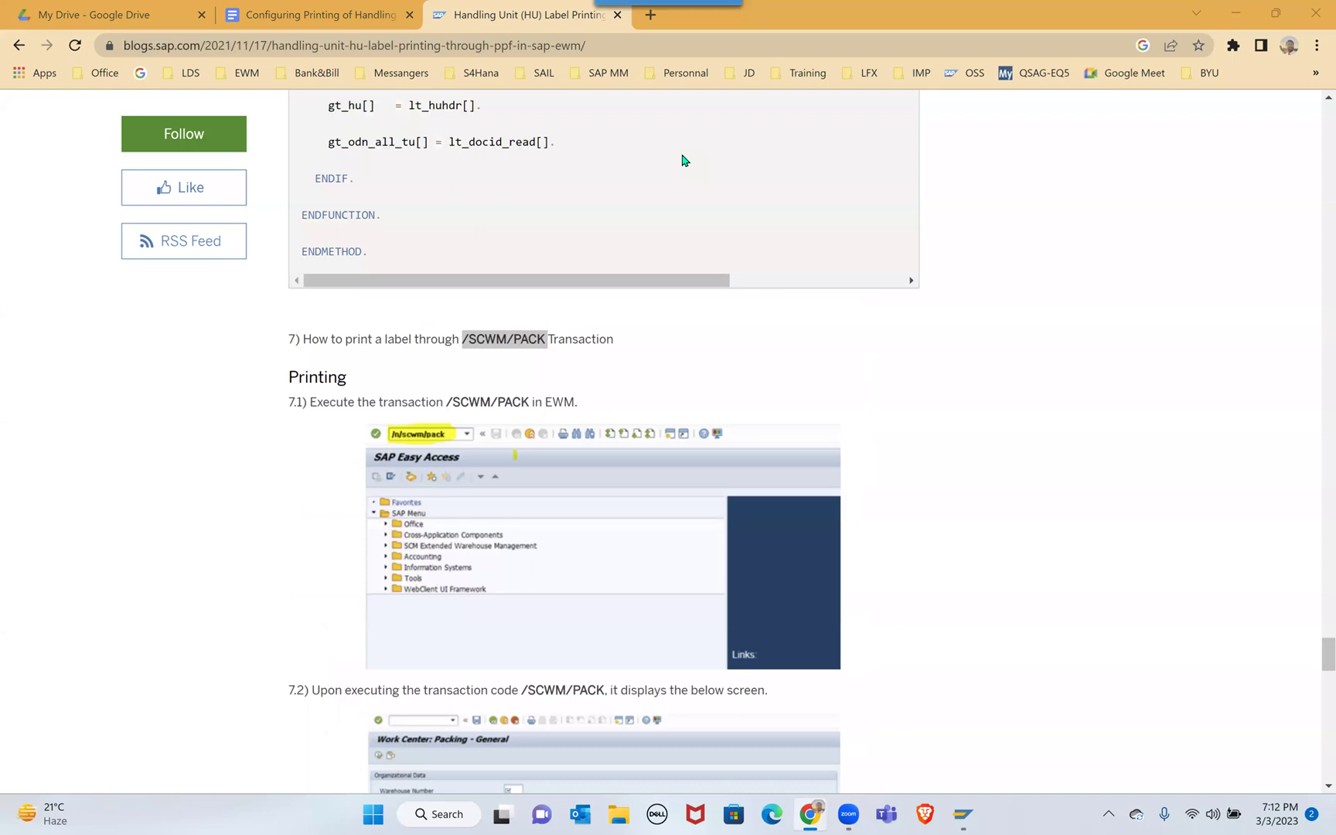
scroll(483, 531, "up", 4)
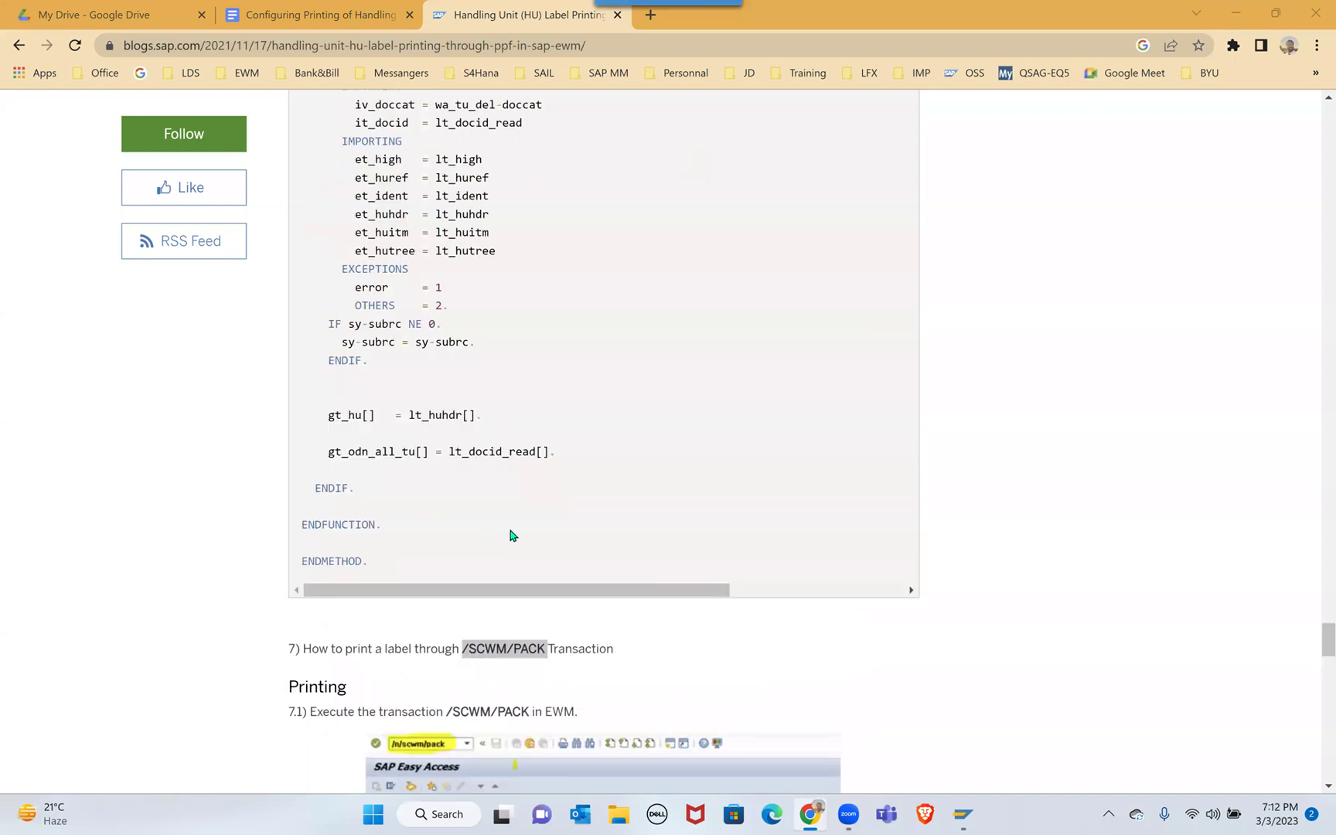